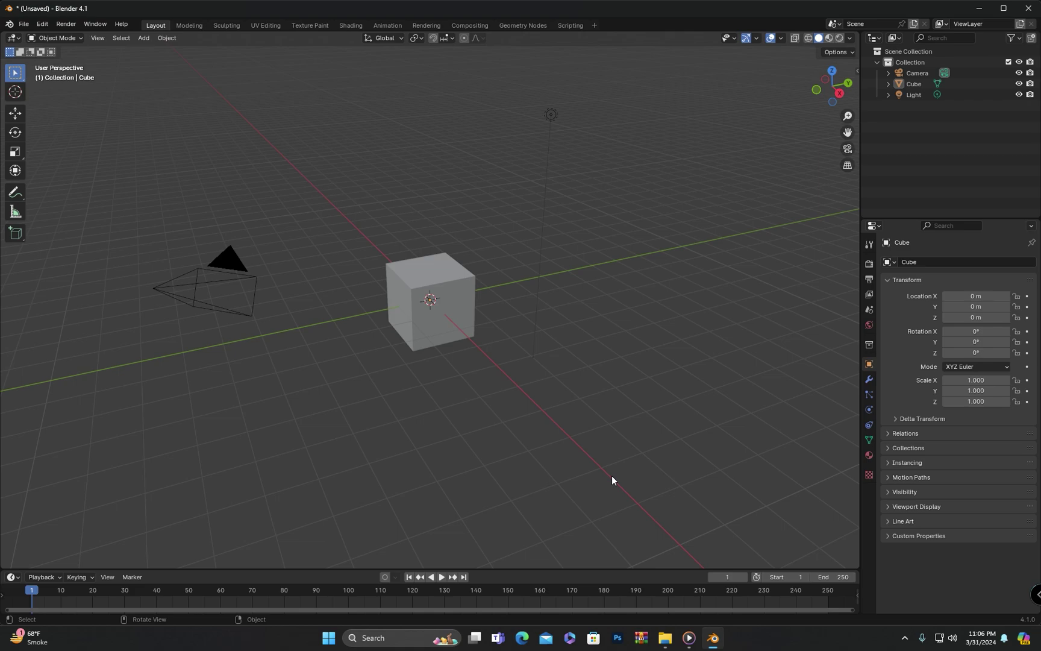
# Step: Select the default cube, the camera and the light one at a time, and clear the selection
pyautogui.moveTo(606, 395); pyautogui.dragTo(605, 407, button='middle')
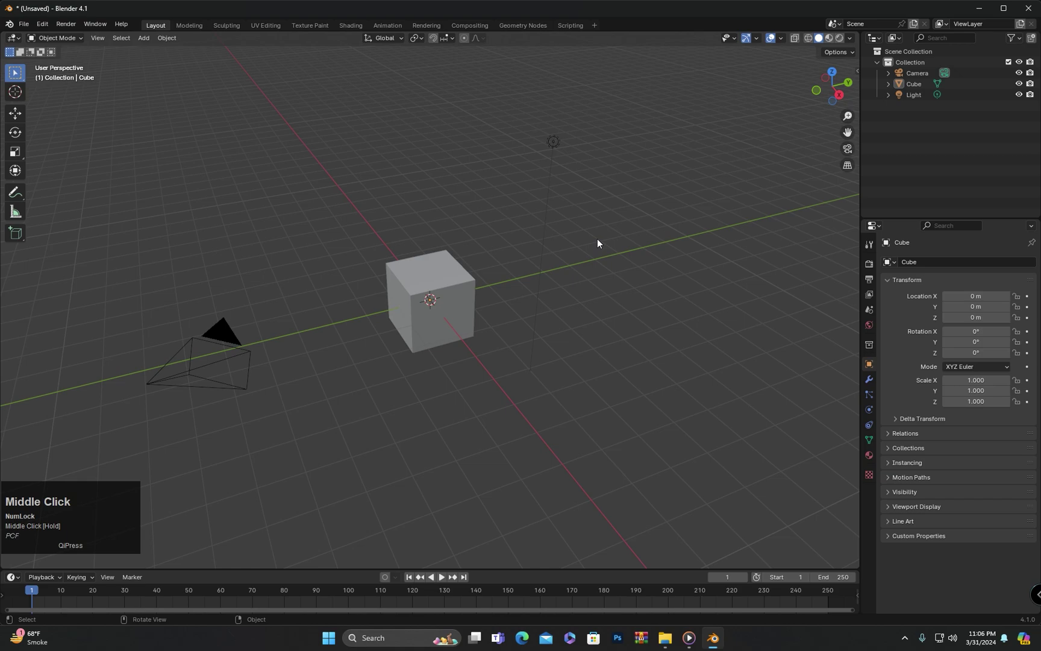
pyautogui.click(598, 239)
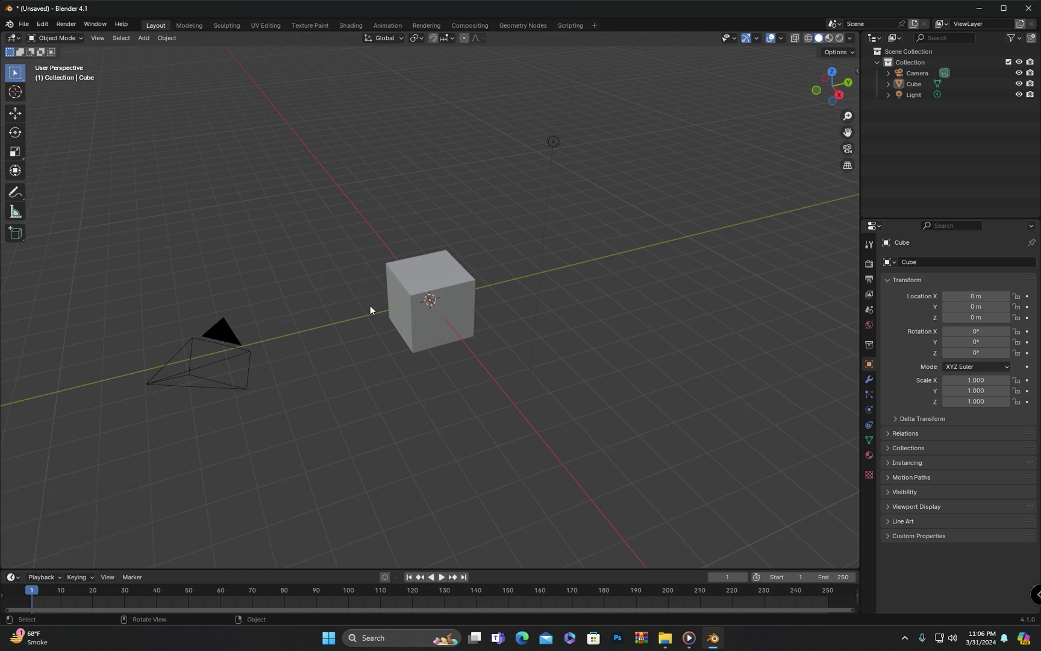
pyautogui.click(414, 280)
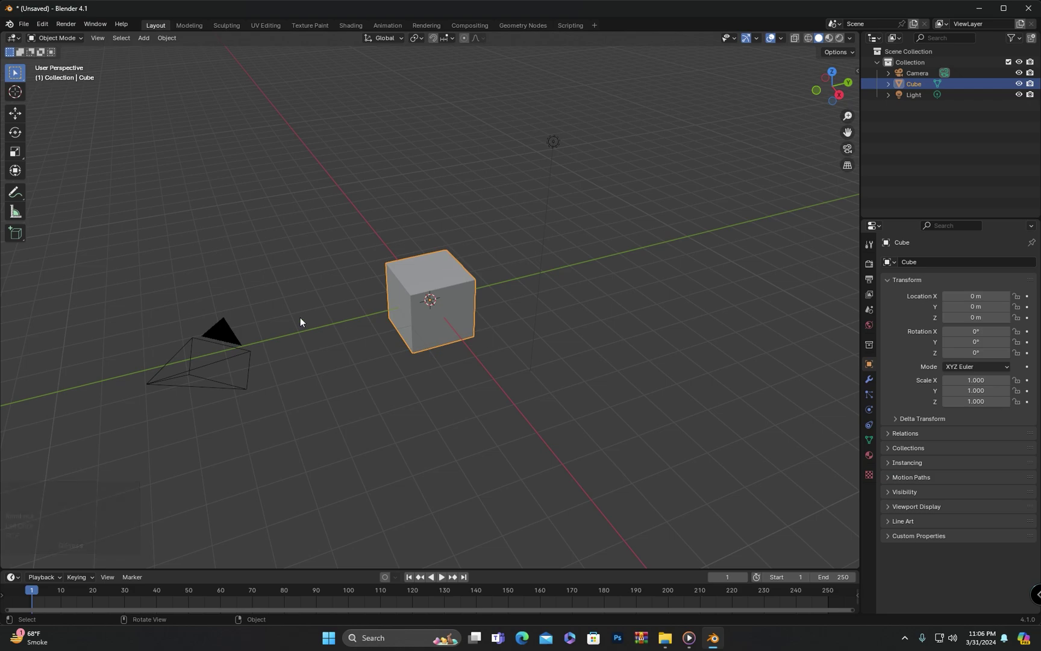
pyautogui.click(225, 341)
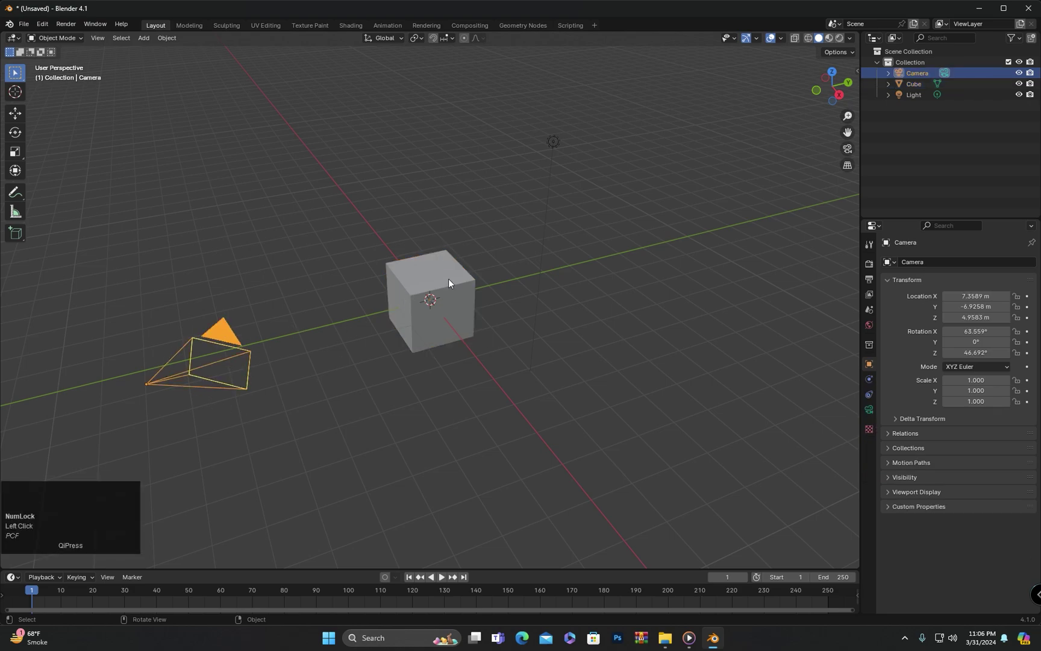
pyautogui.click(553, 142)
pyautogui.click(442, 235)
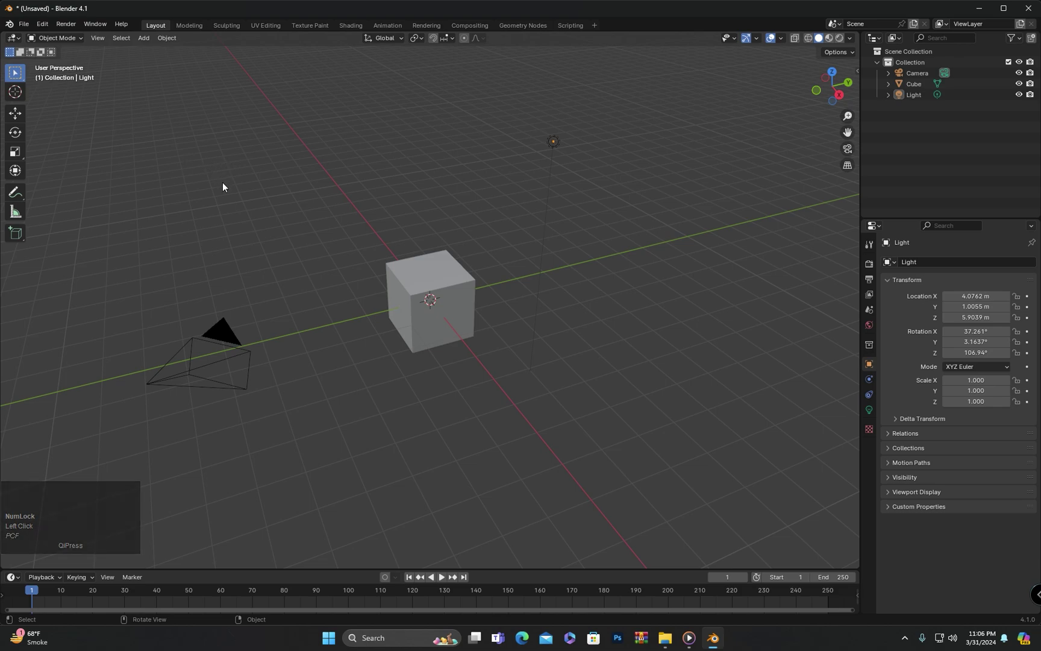
# Step: Add a UV sphere and move it about 3.06 m along the Y axis, beside the cube
pyautogui.hotkey('shift', 'a')
pyautogui.moveTo(218, 195)
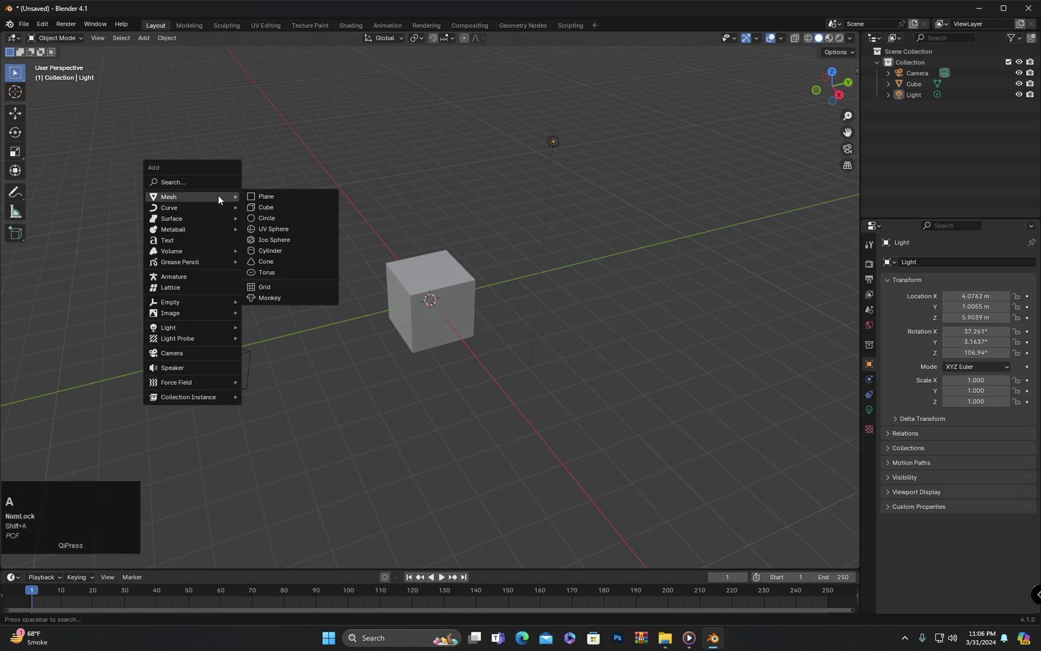
pyautogui.click(273, 228)
pyautogui.press('g')
pyautogui.press('y')
pyautogui.click(542, 295)
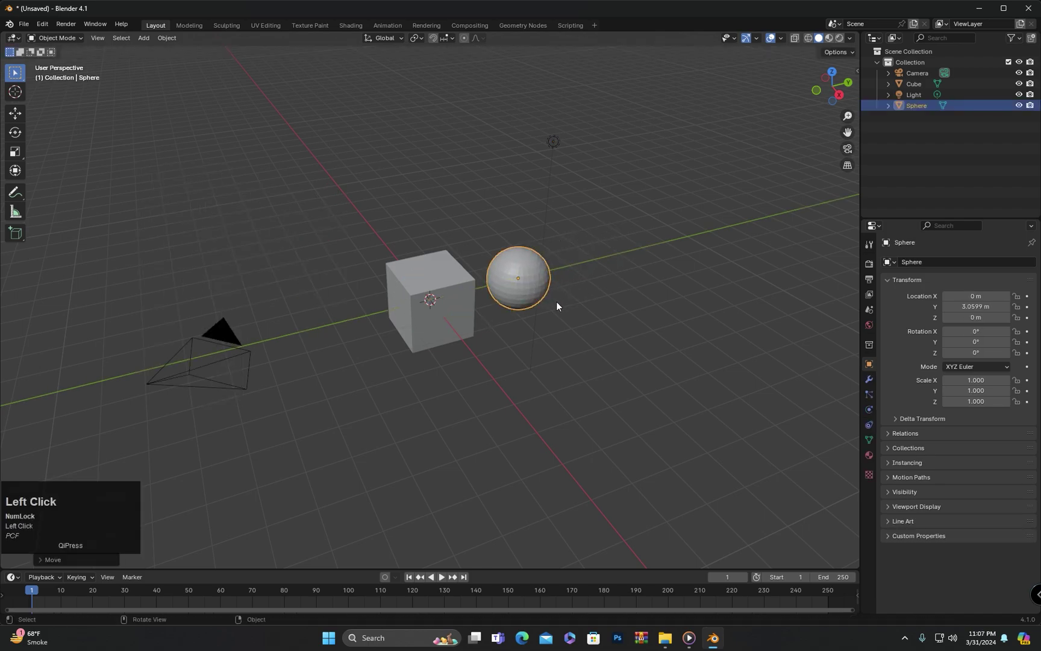
# Step: Add a cylinder and move it -4 m along the Y axis
pyautogui.hotkey('shift', 'a')
pyautogui.click(259, 191)
pyautogui.write('gy')
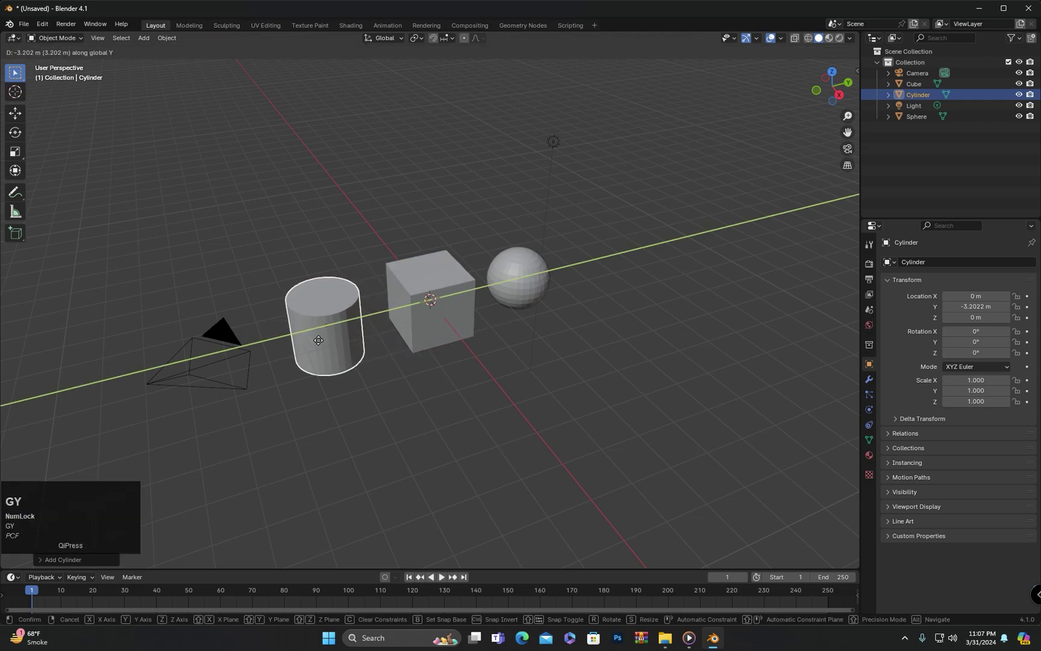
pyautogui.write('-4')
pyautogui.click(192, 163)
# Step: Add a cone and place it beyond the UV sphere, about 5.93 m along the Y axis
pyautogui.hotkey('shift', 's')
pyautogui.hotkey('shift', 'a')
pyautogui.moveTo(359, 193)
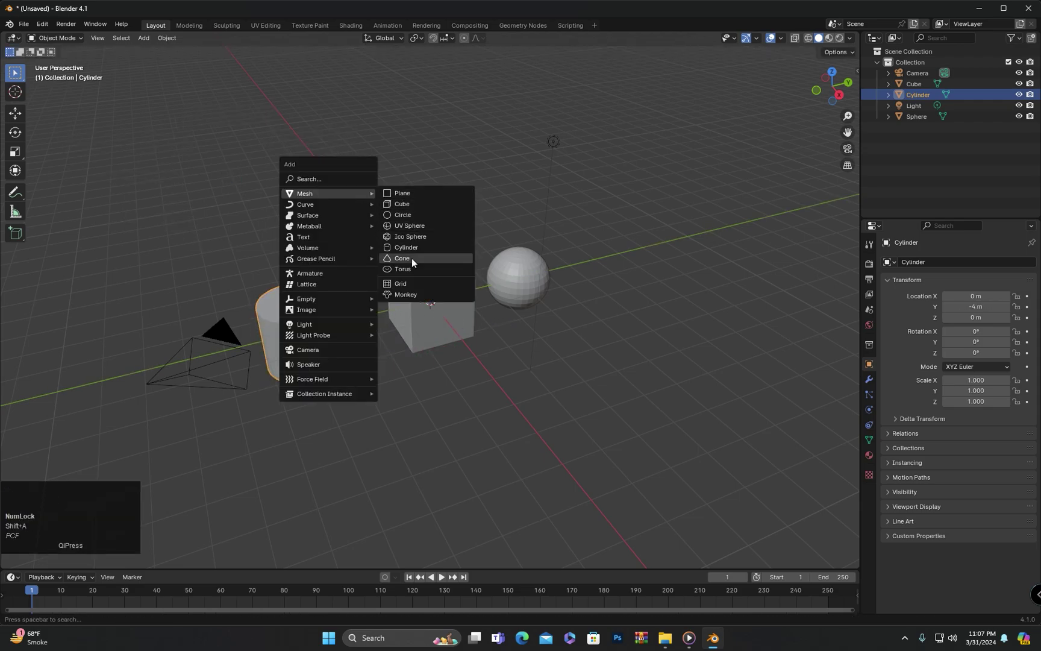
pyautogui.click(412, 265)
pyautogui.press('g')
pyautogui.press('y')
pyautogui.click(614, 239)
pyautogui.moveTo(614, 239); pyautogui.dragTo(577, 271, button='middle')
pyautogui.press('g')
pyautogui.click(542, 275)
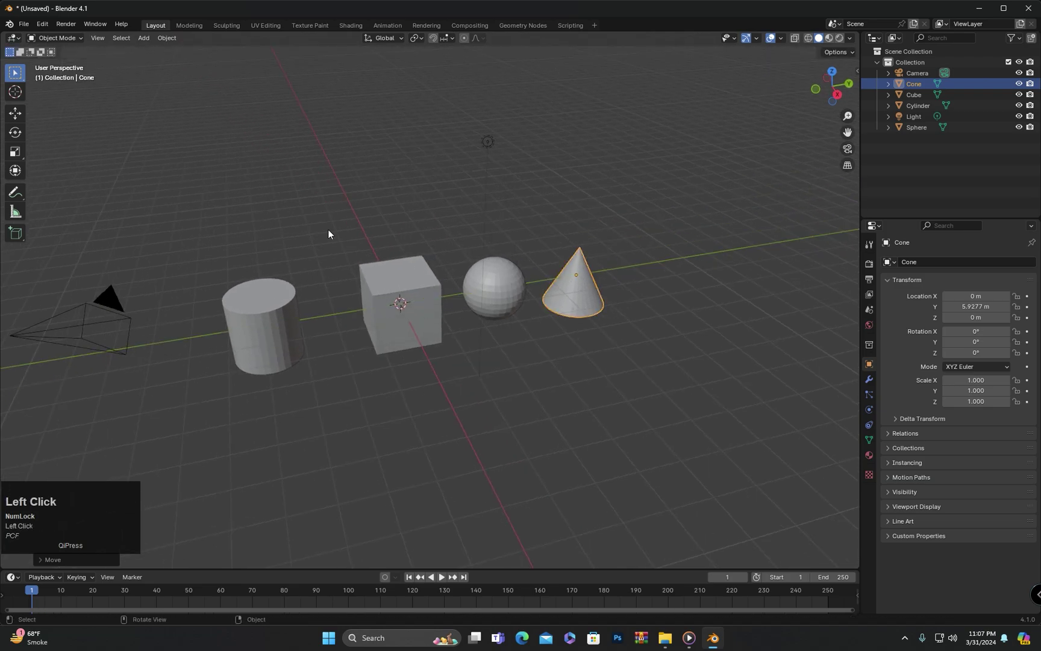
# Step: Add an ico sphere, move it about -6.19 m along the Y axis past the cylinder, and deselect it
pyautogui.hotkey('shift', 'a')
pyautogui.moveTo(328, 228)
pyautogui.click(386, 278)
pyautogui.press('g')
pyautogui.press('y')
pyautogui.click(204, 309)
pyautogui.moveTo(204, 309); pyautogui.dragTo(432, 302, button='middle')
pyautogui.click(509, 319)
# Step: Select the ico sphere, cylinder, cube, UV sphere and cone individually in turn, and clear the selection
pyautogui.click(267, 299)
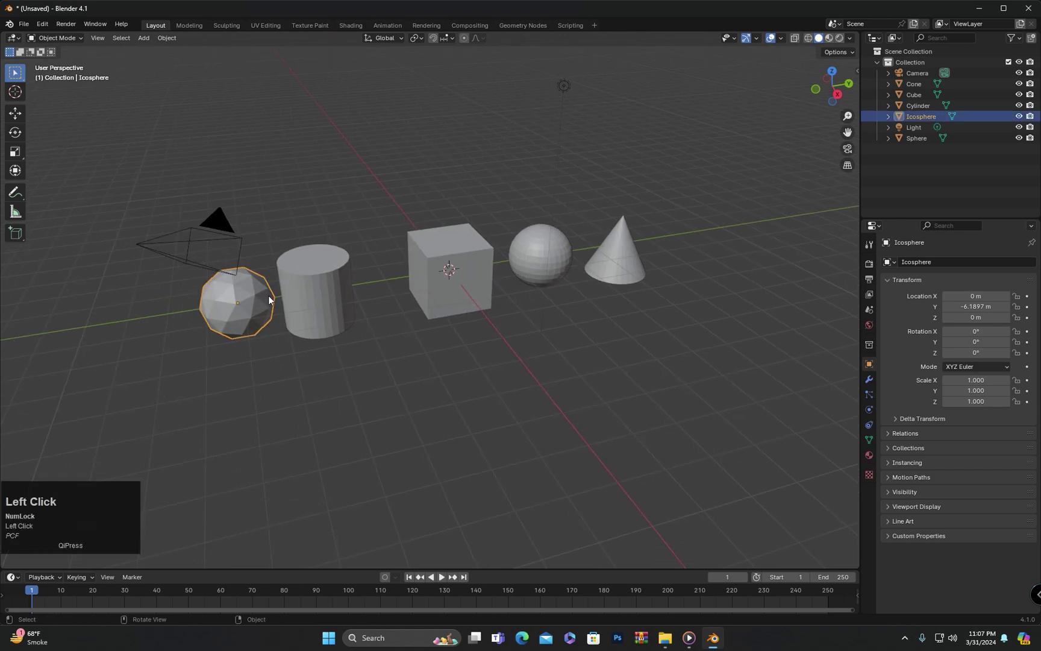
pyautogui.click(328, 284)
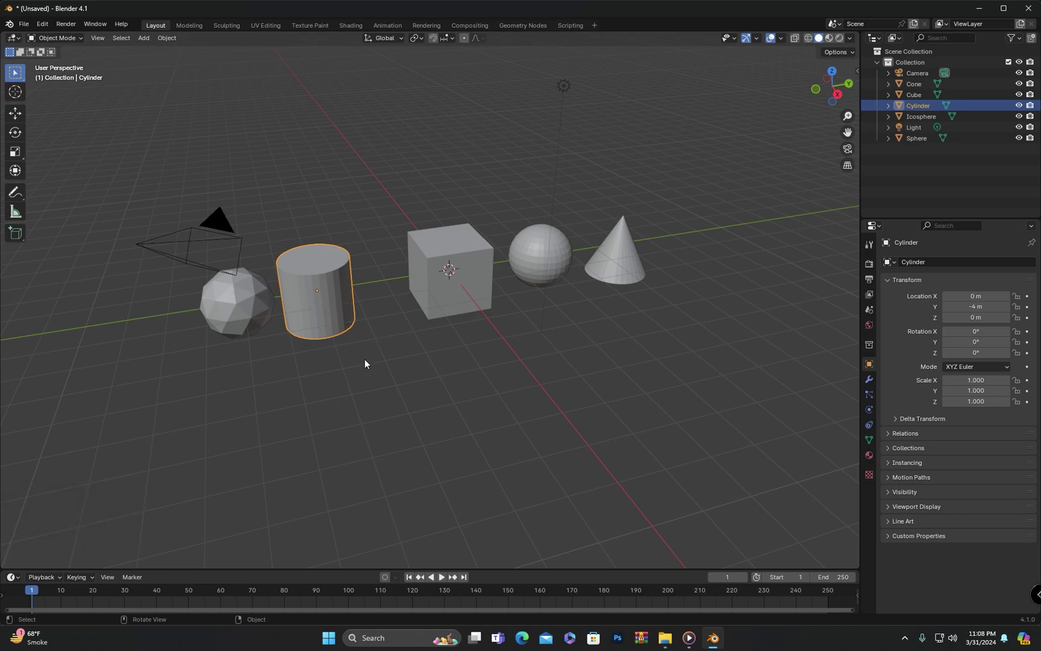
pyautogui.click(432, 262)
pyautogui.click(563, 250)
pyautogui.click(605, 255)
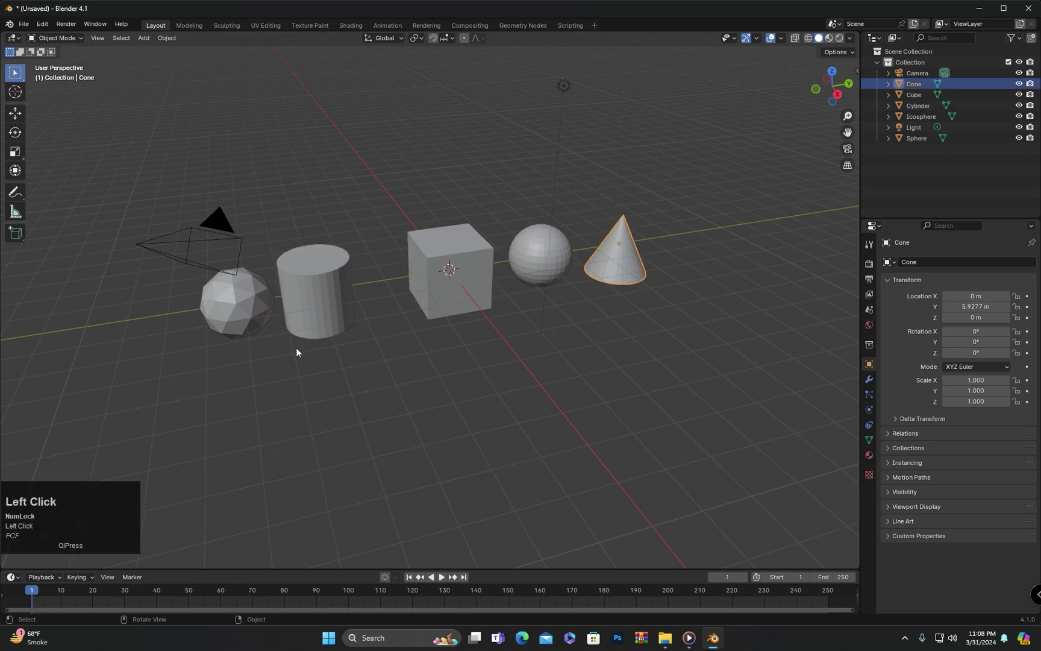
pyautogui.click(316, 373)
# Step: Select the ico sphere, cylinder, cube, UV sphere and cone together, adding them one by one with the cone last
pyautogui.click(257, 301)
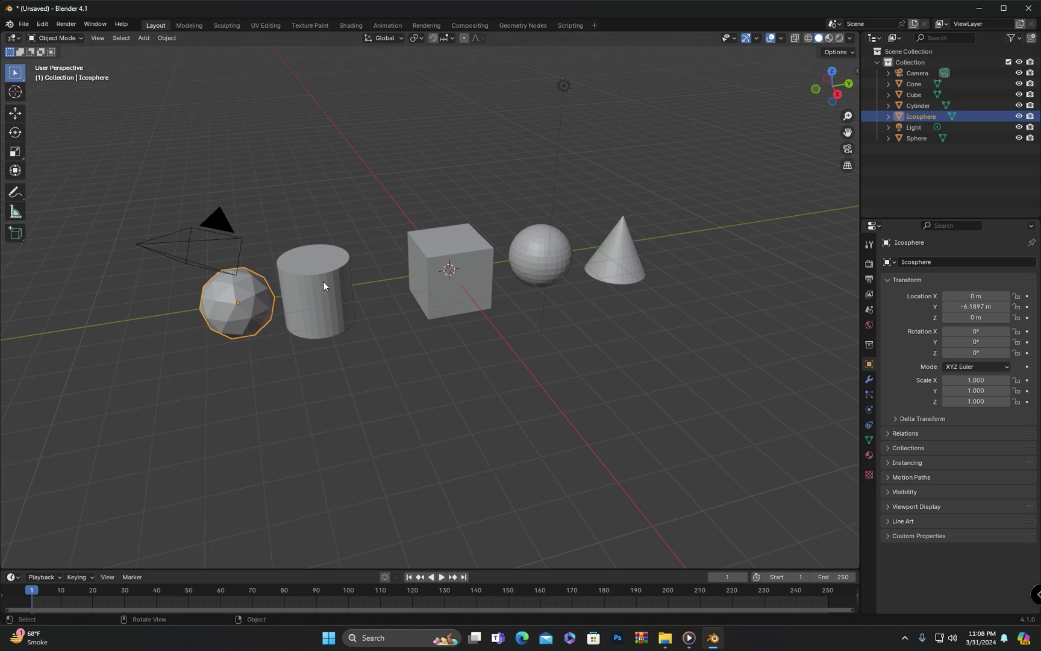
pyautogui.press('shift')
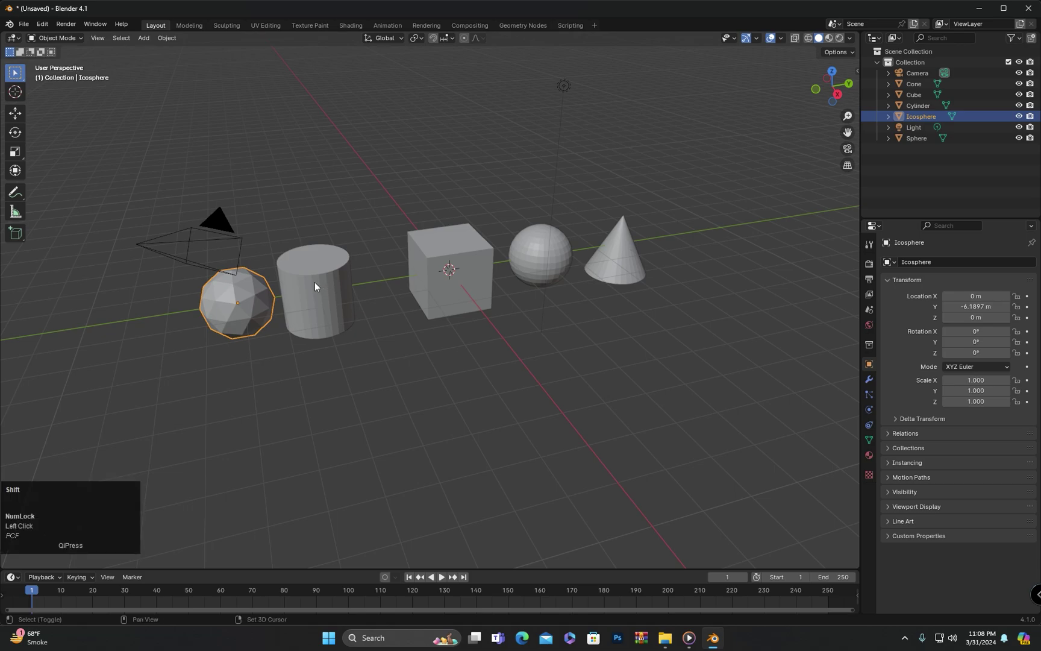
pyautogui.keyDown('shift'); pyautogui.click(315, 285); pyautogui.keyUp('shift')
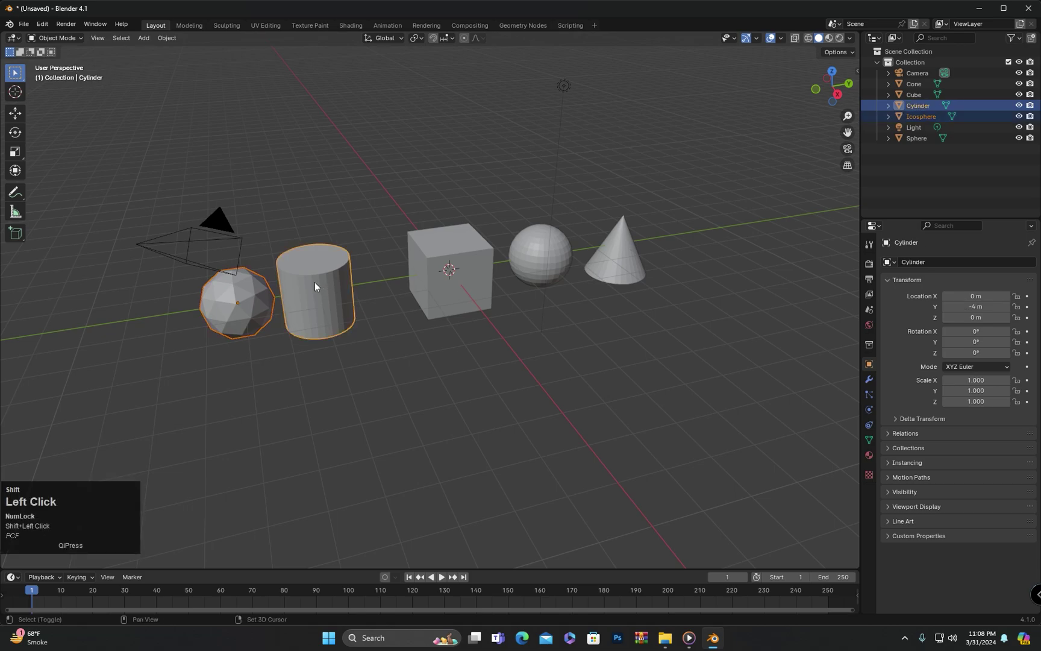
pyautogui.keyDown('shift'); pyautogui.click(425, 250); pyautogui.keyUp('shift')
pyautogui.keyDown('shift'); pyautogui.click(521, 242); pyautogui.keyUp('shift')
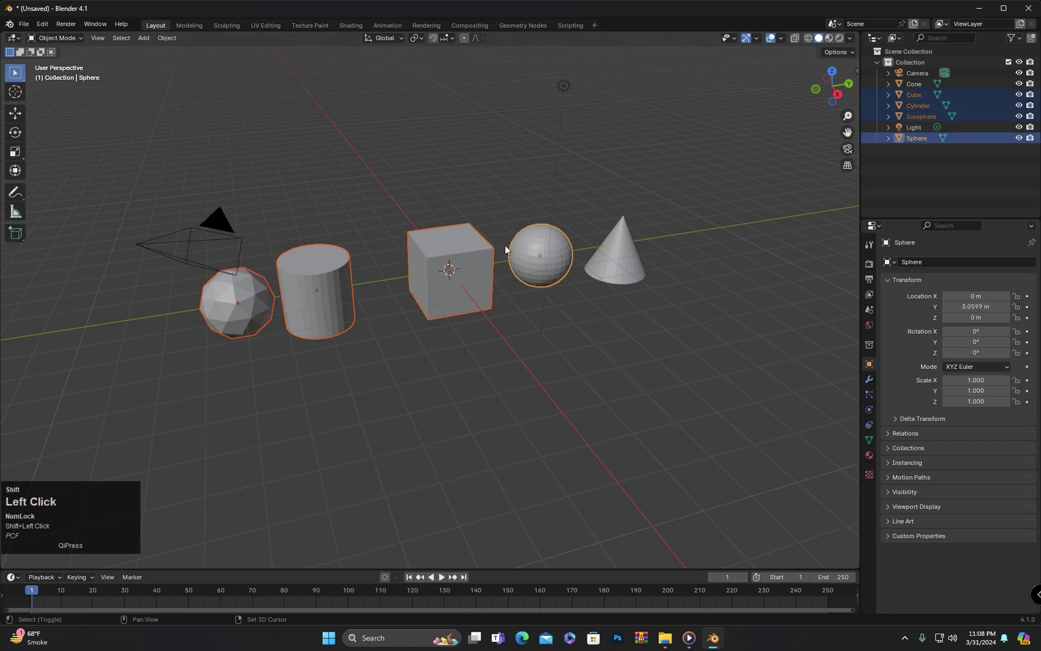
pyautogui.keyDown('shift'); pyautogui.click(624, 246); pyautogui.keyUp('shift')
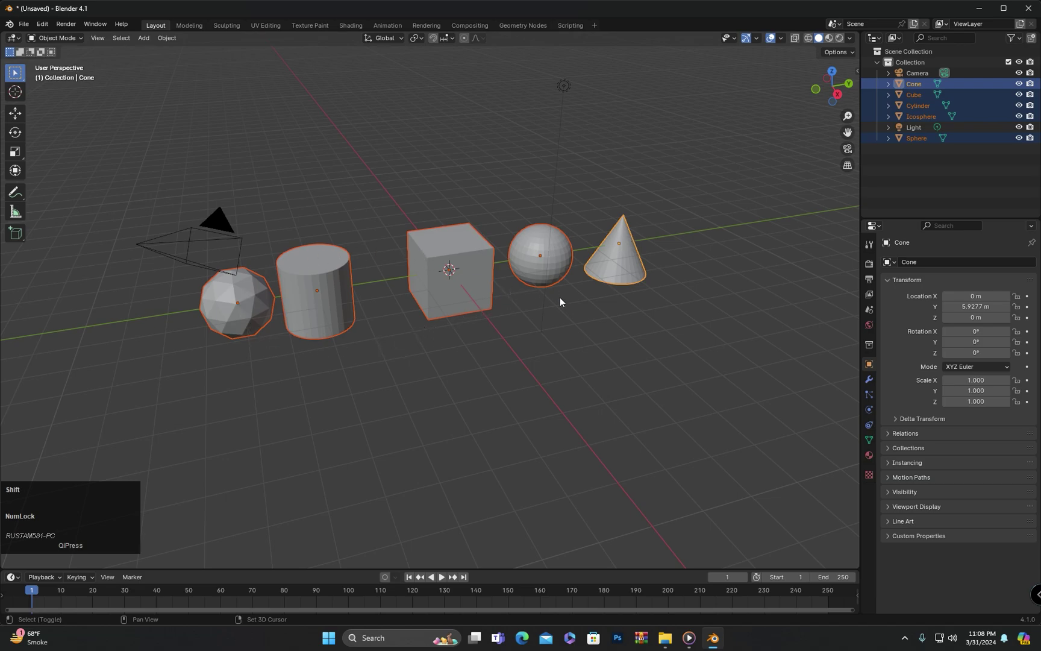
# Step: Remove the UV sphere and the cube from the multiple selection, making each one the active object first
pyautogui.keyDown('shift'); pyautogui.click(532, 243); pyautogui.keyUp('shift')
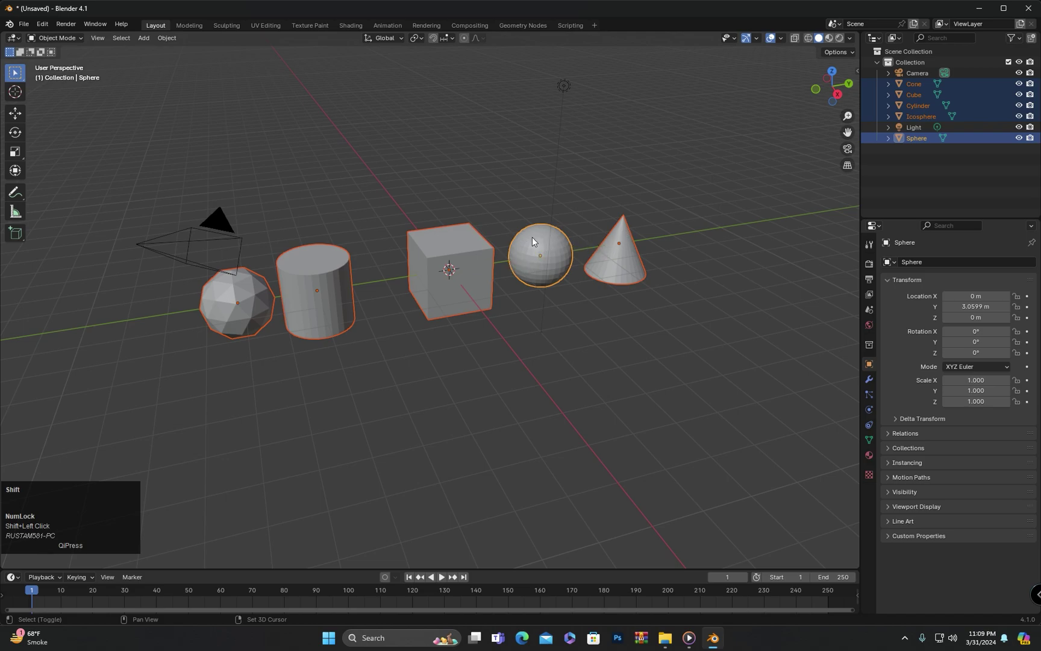
pyautogui.keyDown('shift'); pyautogui.click(532, 244); pyautogui.keyUp('shift')
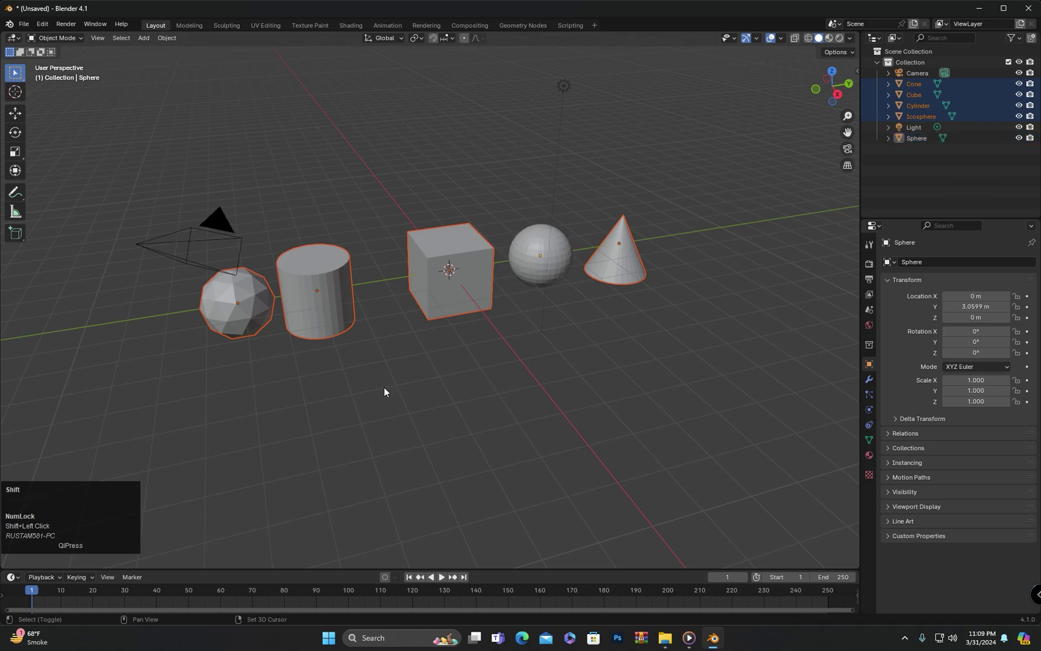
pyautogui.keyDown('shift'); pyautogui.click(452, 248); pyautogui.keyUp('shift')
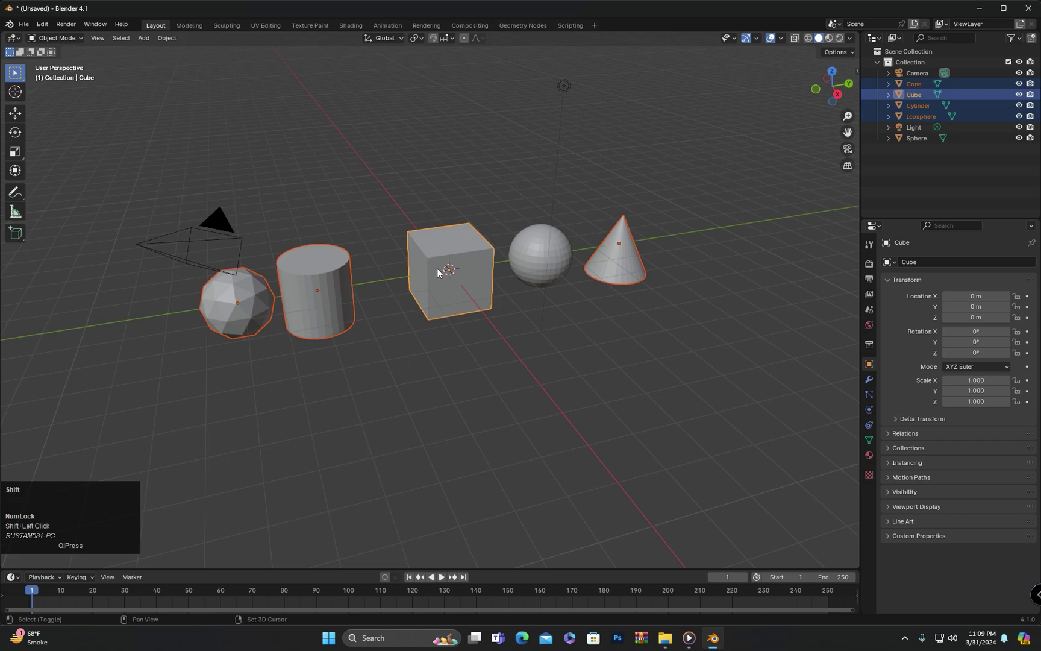
pyautogui.keyDown('shift'); pyautogui.click(429, 248); pyautogui.keyUp('shift')
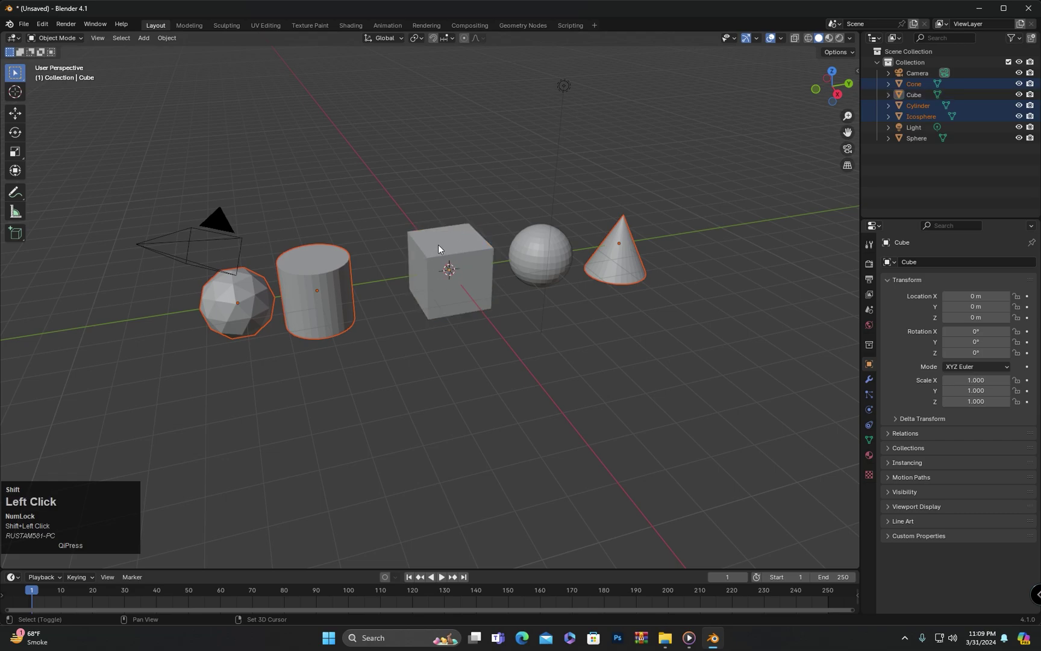
# Step: Remove the cylinder and the cone from the selection, and clear the remaining ico sphere selection
pyautogui.keyDown('shift'); pyautogui.click(353, 317); pyautogui.keyUp('shift')
pyautogui.keyDown('shift'); pyautogui.click(353, 316); pyautogui.keyUp('shift')
pyautogui.keyDown('shift'); pyautogui.click(615, 241); pyautogui.keyUp('shift')
pyautogui.keyDown('shift'); pyautogui.click(615, 241); pyautogui.keyUp('shift')
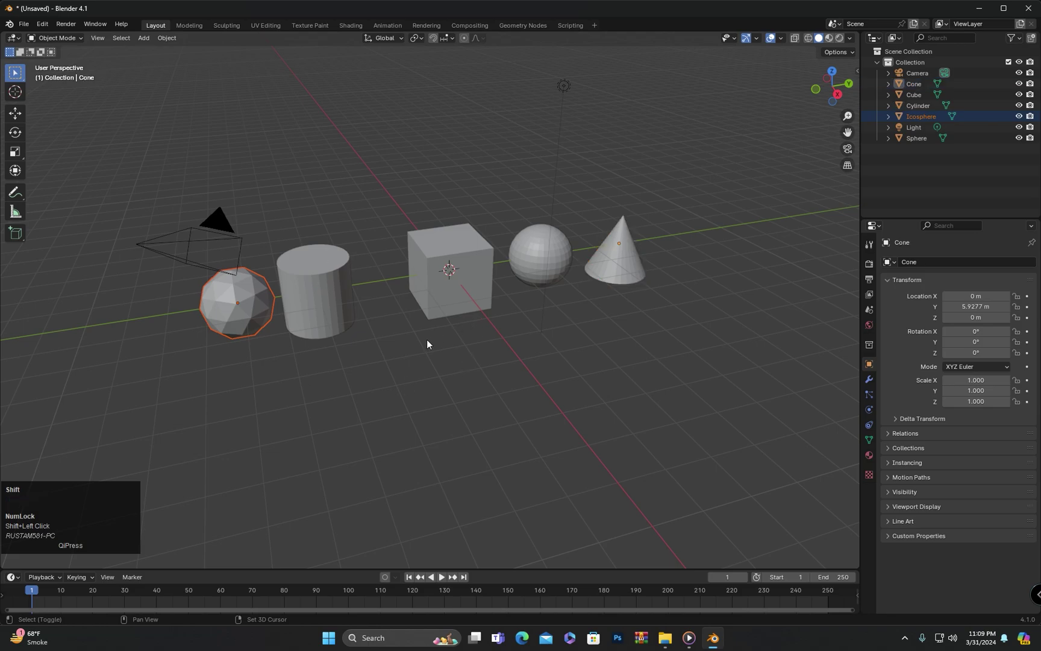
pyautogui.click(426, 341)
# Step: Box-select the light, cone, UV sphere, cube and cylinder, then repeat with a smaller box excluding the cylinder, clearing the selection after each
pyautogui.moveTo(426, 340); pyautogui.dragTo(411, 322, button='middle')
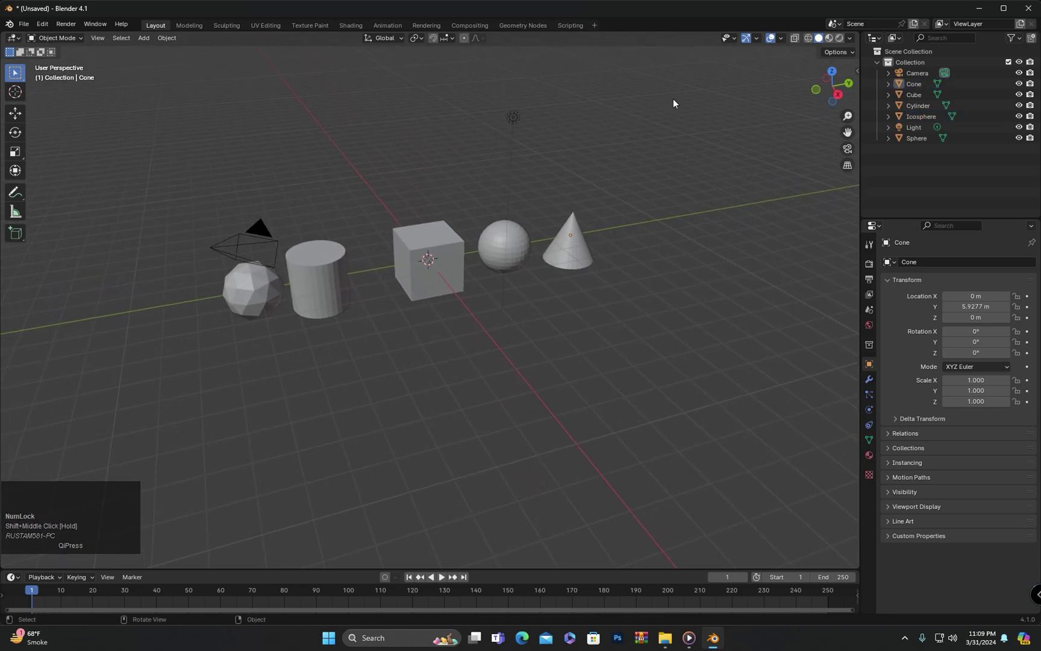
pyautogui.moveTo(680, 98); pyautogui.dragTo(288, 371)
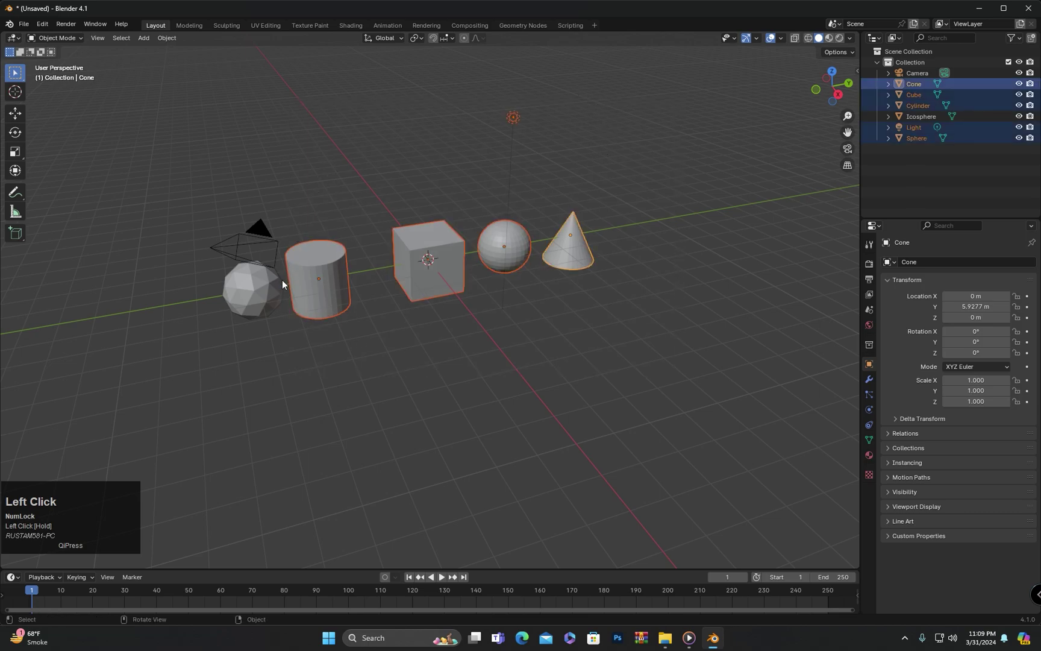
pyautogui.click(659, 118)
pyautogui.moveTo(669, 84); pyautogui.dragTo(382, 419)
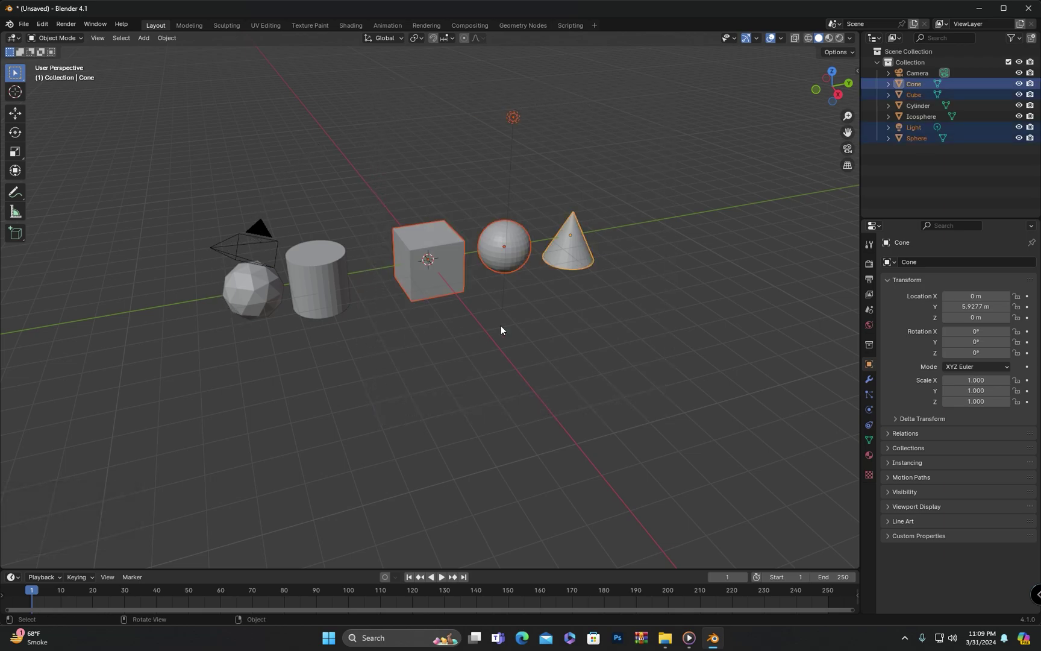
pyautogui.click(648, 257)
# Step: Box-select the light, UV sphere and cone, then replace that selection with a box around the camera, cylinder and ico sphere
pyautogui.keyDown('shift'); pyautogui.moveTo(548, 249); pyautogui.dragTo(579, 236, button='middle'); pyautogui.keyUp('shift')
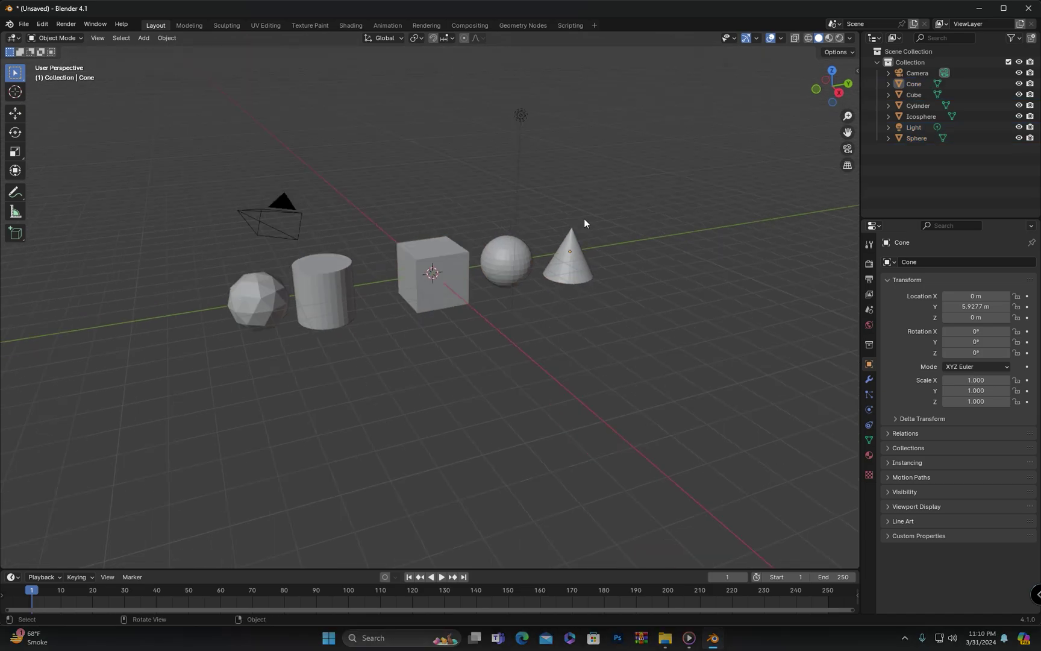
pyautogui.moveTo(641, 116); pyautogui.dragTo(484, 405)
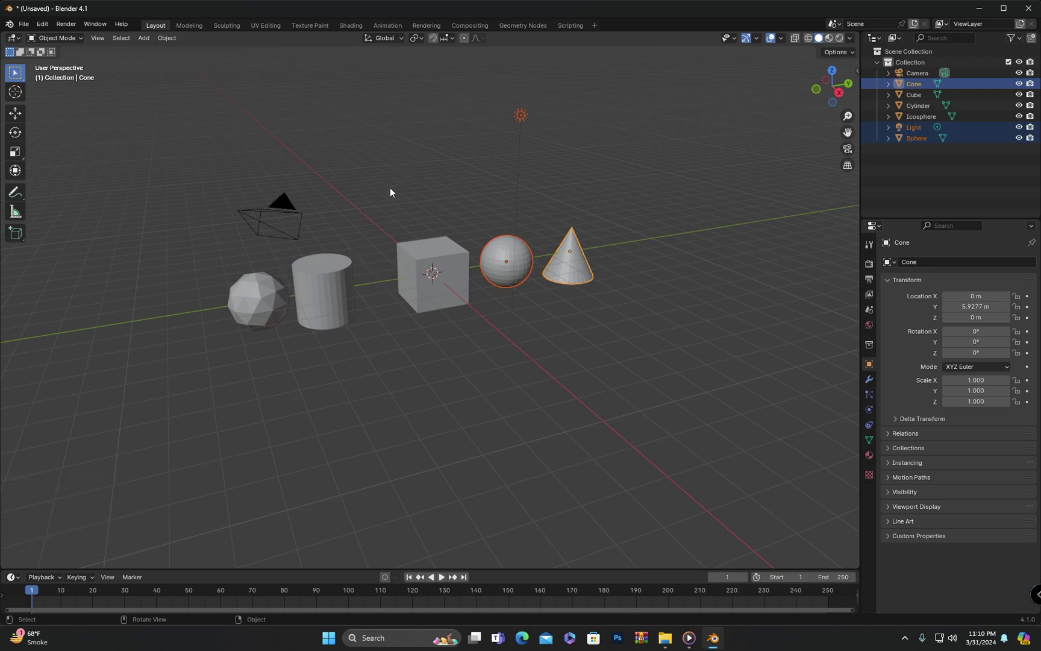
pyautogui.moveTo(376, 153); pyautogui.dragTo(204, 391)
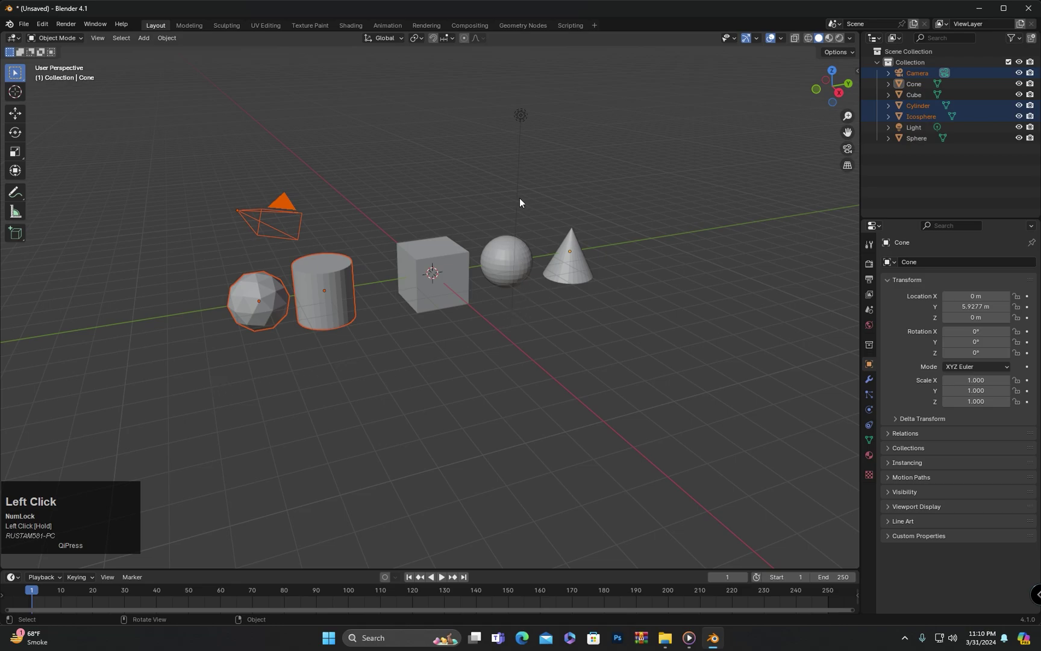
# Step: Starting from an empty selection, box-select the light, UV sphere and cone, and extend it with a box around the camera, cylinder and ico sphere
pyautogui.click(660, 190)
pyautogui.moveTo(668, 101); pyautogui.dragTo(480, 419)
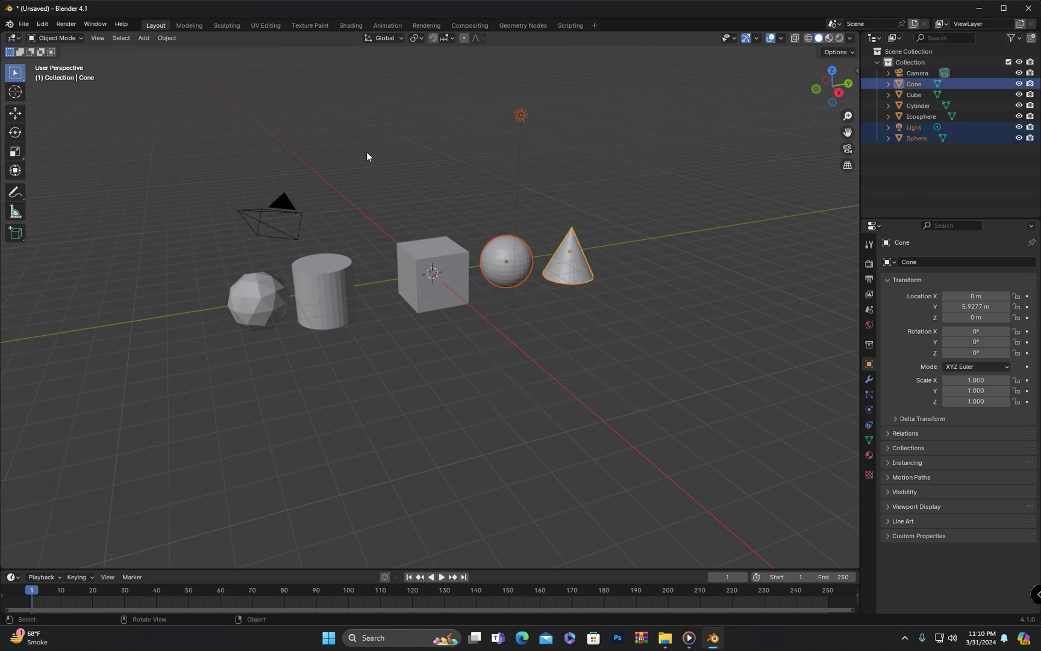
pyautogui.keyDown('shift'); pyautogui.moveTo(367, 147); pyautogui.dragTo(195, 396); pyautogui.keyUp('shift')
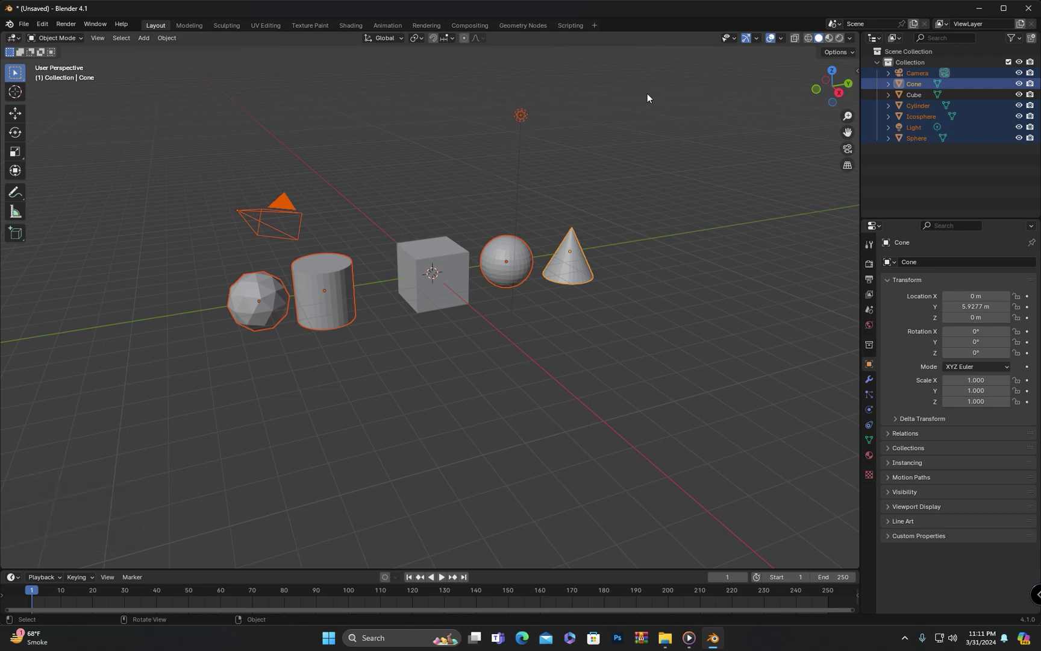
# Step: Subtract the light, UV sphere and cone from the selection with a box, and likewise the camera and the cylinder
pyautogui.press('ctrl')
pyautogui.keyDown('ctrl'); pyautogui.moveTo(680, 81); pyautogui.dragTo(424, 409); pyautogui.keyUp('ctrl')
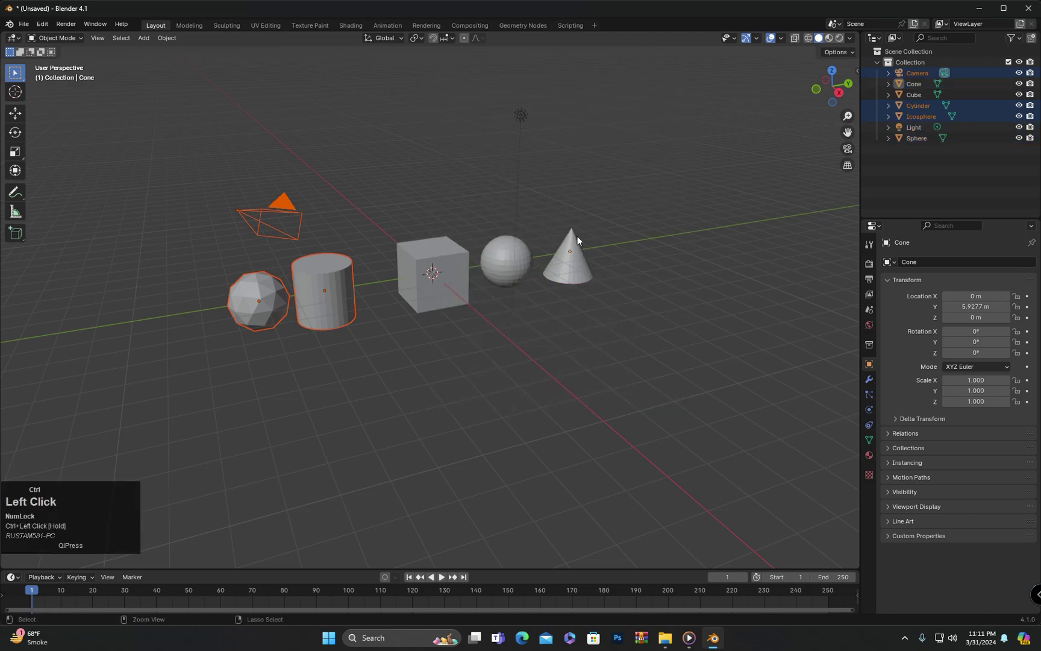
pyautogui.keyDown('ctrl'); pyautogui.moveTo(314, 176); pyautogui.dragTo(231, 241); pyautogui.keyUp('ctrl')
pyautogui.keyDown('ctrl'); pyautogui.moveTo(325, 363); pyautogui.dragTo(299, 414); pyautogui.keyUp('ctrl')
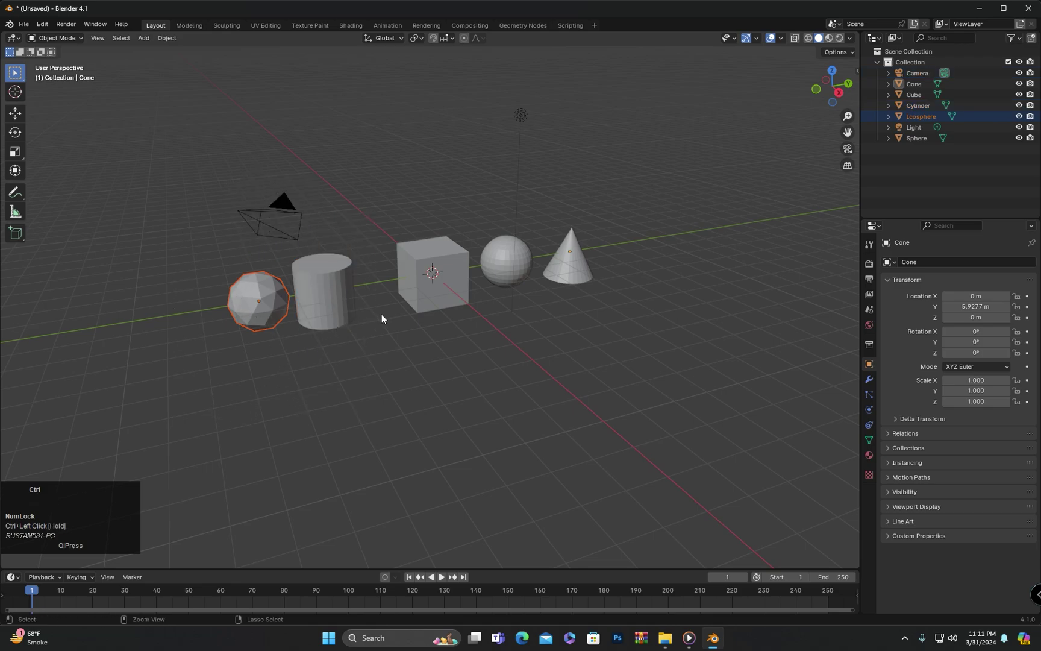
# Step: Box-select every object in the scene at once, including the camera and light, and clear the selection
pyautogui.keyDown('shift'); pyautogui.moveTo(386, 319); pyautogui.dragTo(407, 285, button='middle'); pyautogui.keyUp('shift')
pyautogui.moveTo(371, 172); pyautogui.dragTo(728, 144, button='middle')
pyautogui.moveTo(726, 138); pyautogui.dragTo(223, 447)
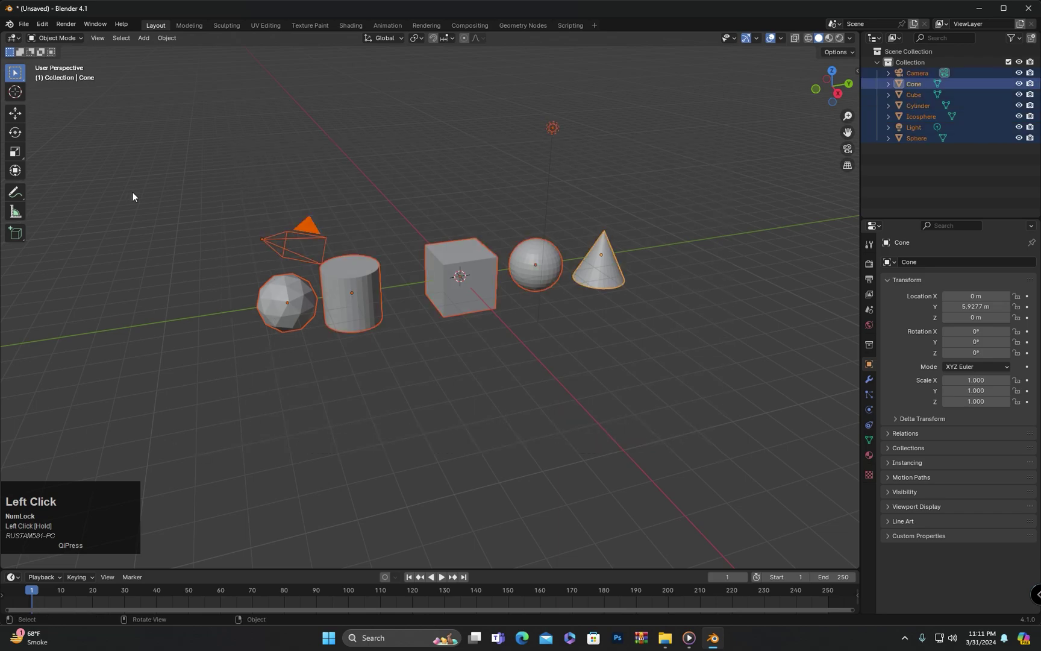
pyautogui.click(279, 134)
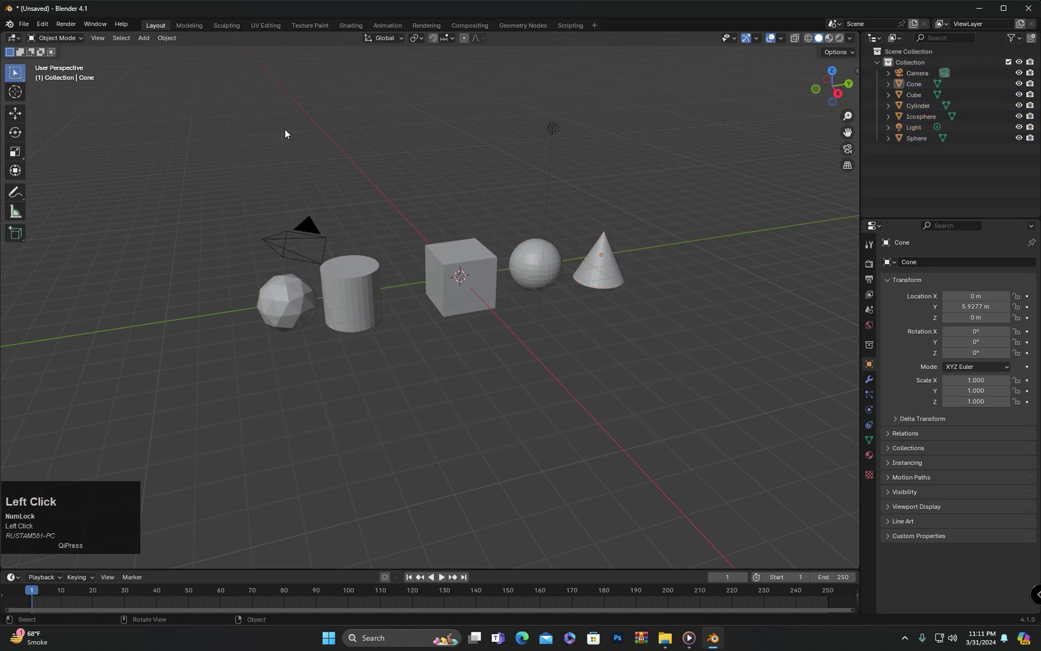
# Step: Box-select the ico sphere, replace that selection with a box around the whole row of objects, and clear the selection
pyautogui.moveTo(285, 134); pyautogui.dragTo(304, 158, button='middle')
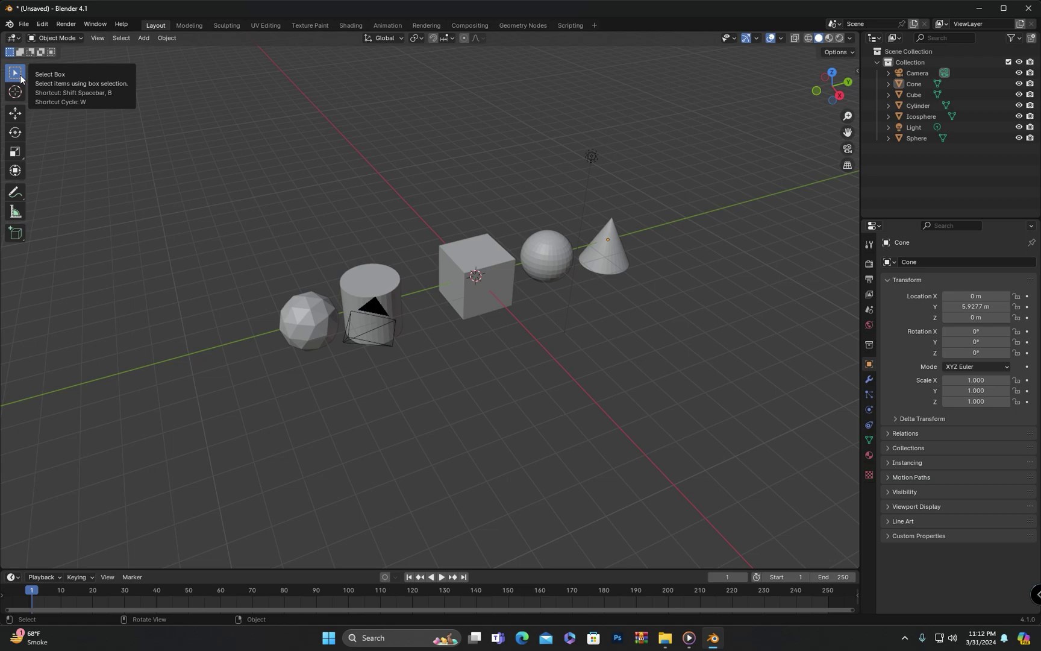
pyautogui.moveTo(319, 115); pyautogui.dragTo(147, 363)
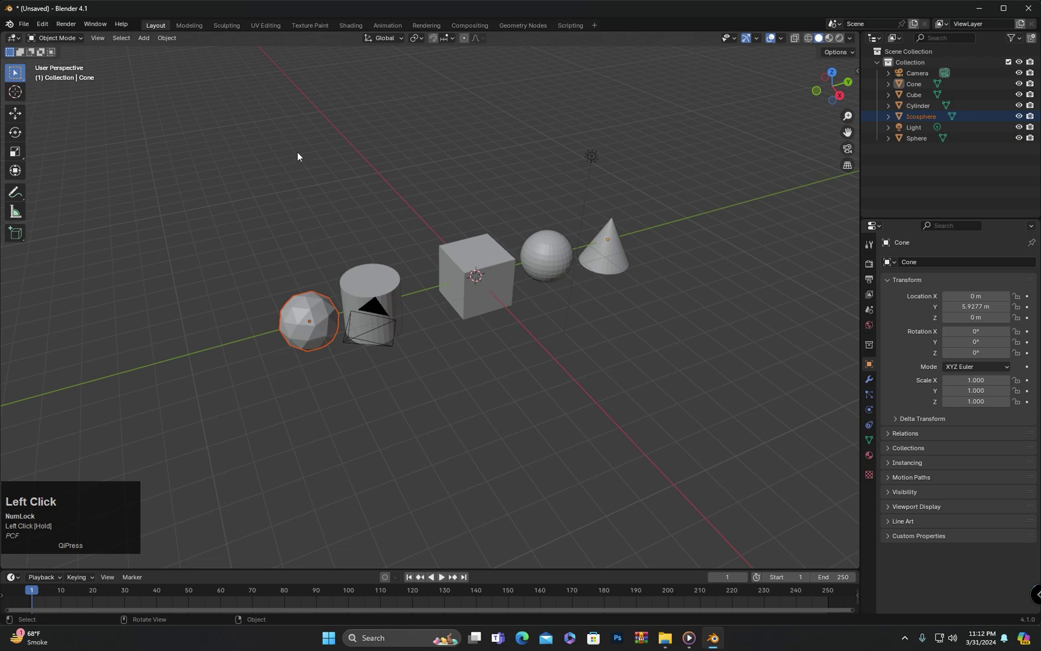
pyautogui.moveTo(635, 98); pyautogui.dragTo(236, 410)
pyautogui.click(205, 153)
# Step: Switch to the Tweak tool and select the ico sphere, undoing the switch of the selection to the cylinder
pyautogui.click(23, 79)
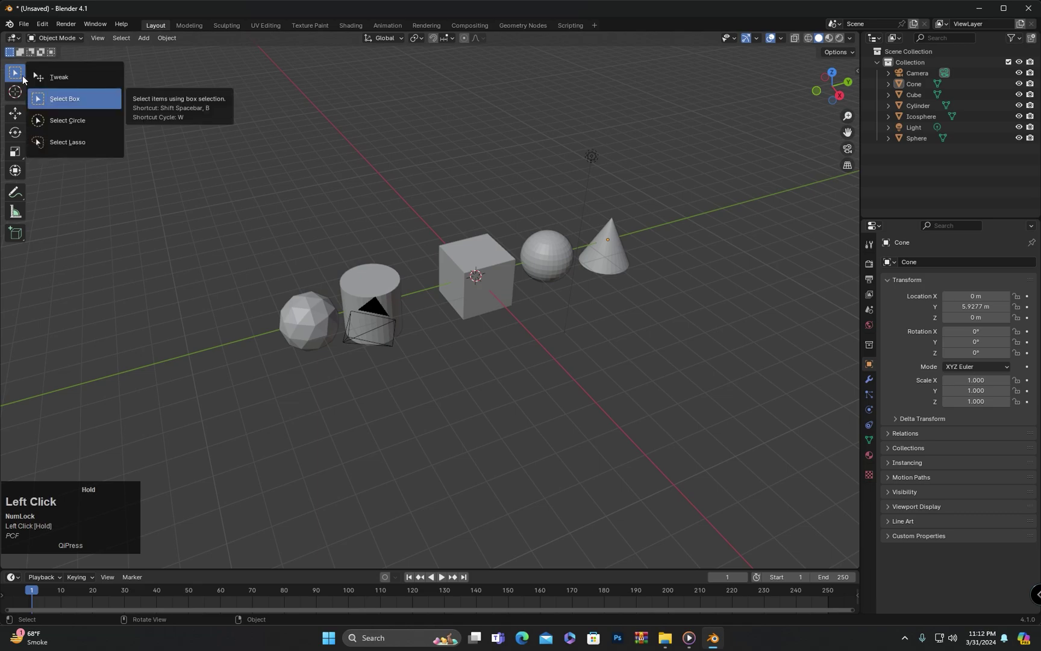
pyautogui.click(93, 77)
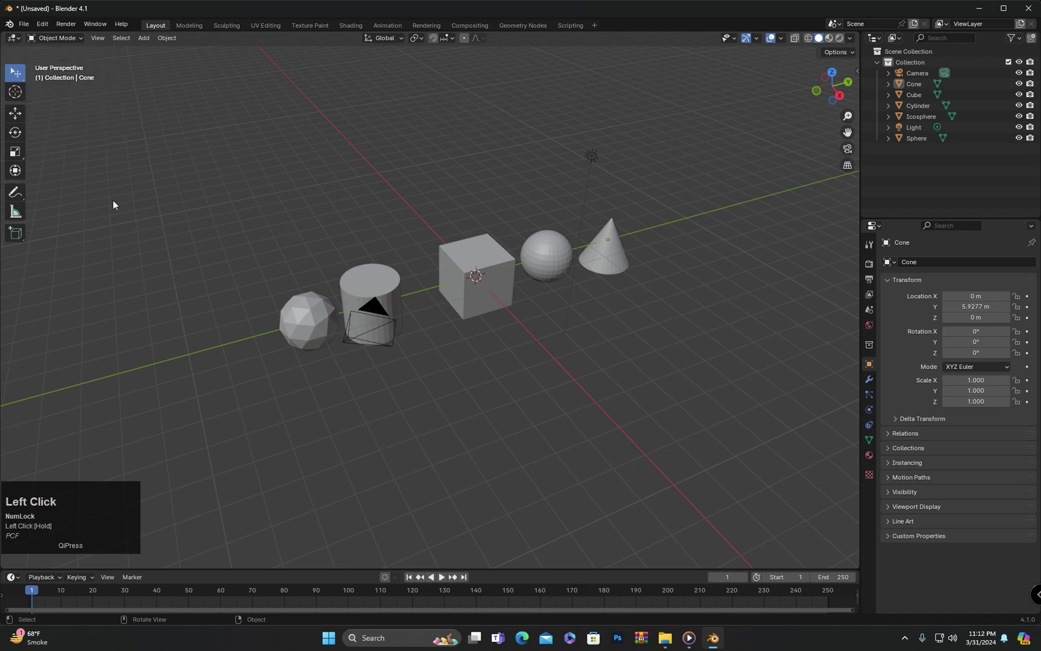
pyautogui.click(181, 225)
pyautogui.click(309, 313)
pyautogui.click(369, 284)
pyautogui.hotkey('ctrl', 'z')
# Step: Extend the ico sphere selection with the cylinder, cube, UV sphere, cone and light, one object at a time
pyautogui.keyDown('shift'); pyautogui.click(373, 279); pyautogui.keyUp('shift')
pyautogui.keyDown('shift'); pyautogui.click(464, 259); pyautogui.keyUp('shift')
pyautogui.keyDown('shift'); pyautogui.click(546, 256); pyautogui.keyUp('shift')
pyautogui.keyDown('shift'); pyautogui.click(601, 244); pyautogui.keyUp('shift')
pyautogui.keyDown('shift'); pyautogui.click(594, 157); pyautogui.keyUp('shift')
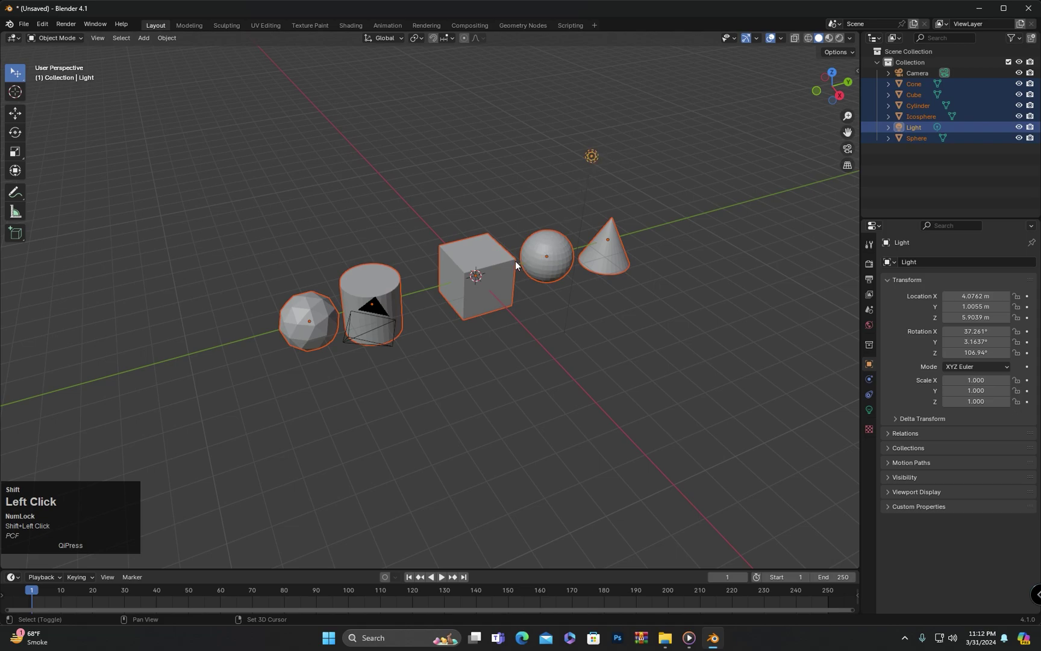
# Step: Remove the cube from the multiple selection and clear what remains selected
pyautogui.keyDown('shift'); pyautogui.click(492, 264); pyautogui.keyUp('shift')
pyautogui.keyDown('shift'); pyautogui.click(470, 264); pyautogui.keyUp('shift')
pyautogui.click(396, 276)
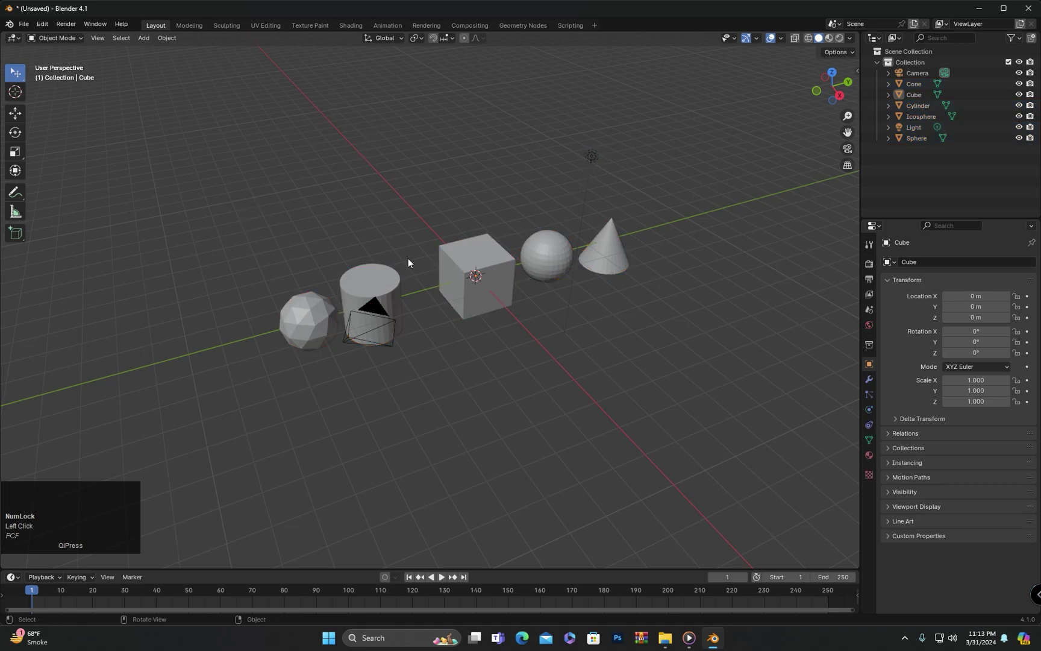
# Step: Use Select Circle with radius 25 to paint a selection across the row of objects, and deselect them again
pyautogui.click(20, 75)
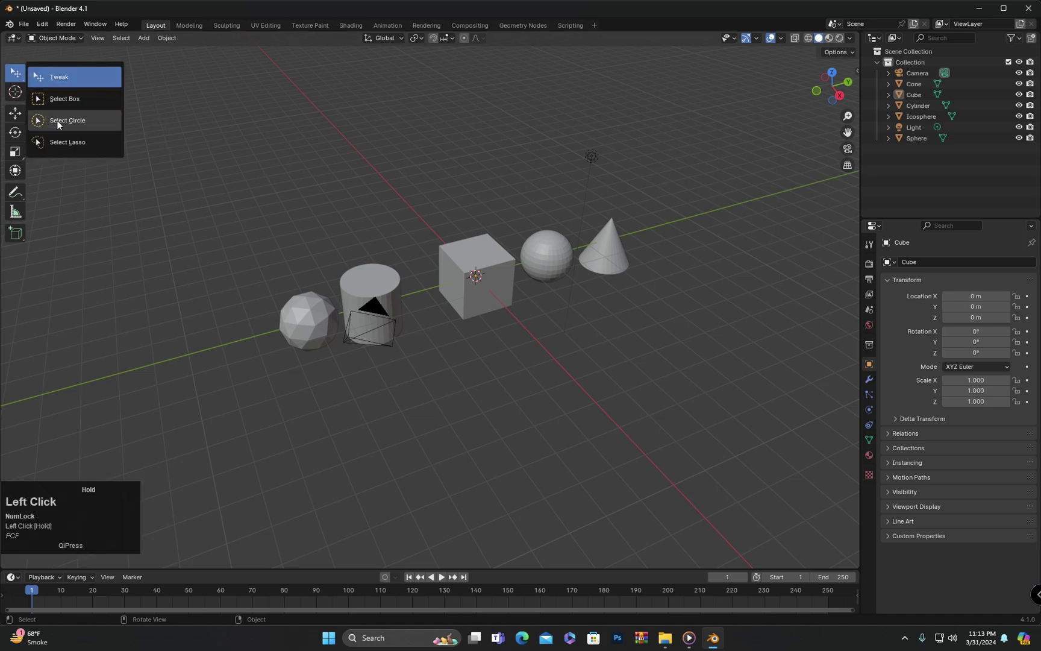
pyautogui.click(72, 120)
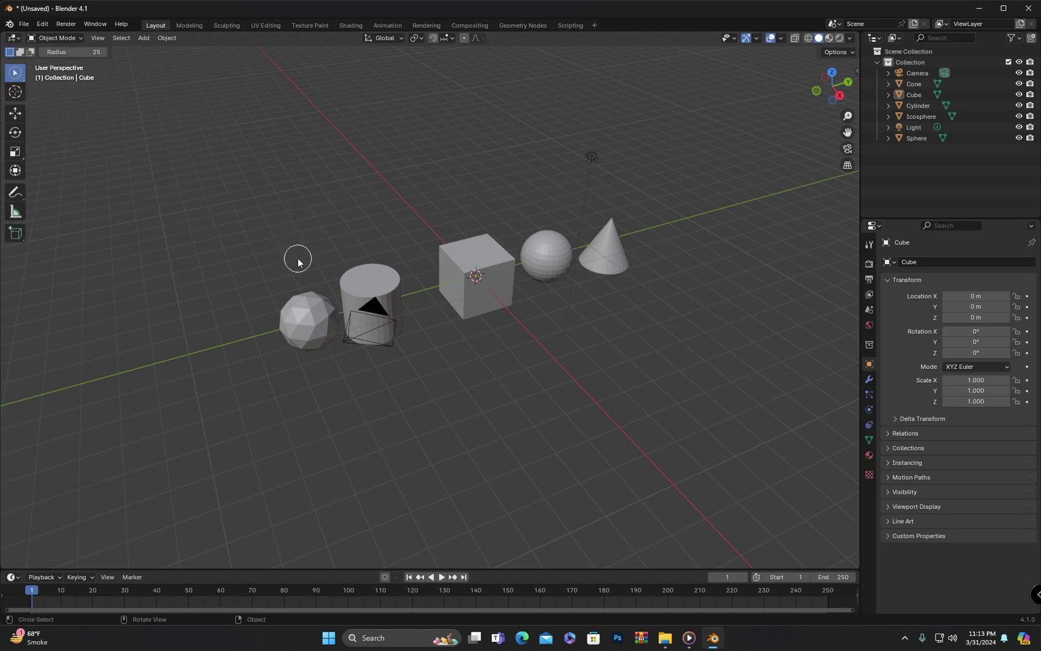
pyautogui.moveTo(199, 166)
pyautogui.mouseDown()
pyautogui.moveTo(150, 220)
pyautogui.moveTo(278, 183)
pyautogui.moveTo(439, 158)
pyautogui.moveTo(435, 178)
pyautogui.moveTo(306, 181)
pyautogui.moveTo(306, 158)
pyautogui.mouseUp()
pyautogui.moveTo(259, 370)
pyautogui.mouseDown()
pyautogui.moveTo(310, 316)
pyautogui.moveTo(616, 220)
pyautogui.moveTo(360, 354)
pyautogui.moveTo(344, 327)
pyautogui.moveTo(623, 231)
pyautogui.moveTo(611, 247)
pyautogui.moveTo(529, 255)
pyautogui.moveTo(378, 302)
pyautogui.moveTo(369, 326)
pyautogui.moveTo(383, 353)
pyautogui.moveTo(375, 309)
pyautogui.moveTo(332, 333)
pyautogui.moveTo(313, 316)
pyautogui.moveTo(553, 151)
pyautogui.moveTo(632, 221)
pyautogui.mouseUp()
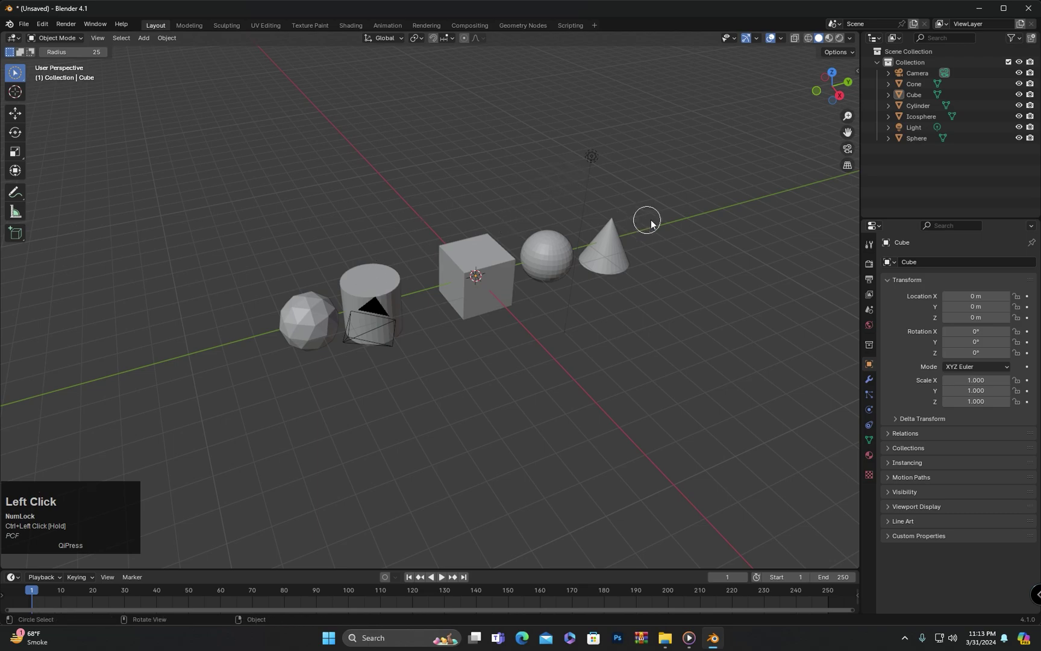
pyautogui.hotkey('ctrl', 'z')
pyautogui.click(651, 225)
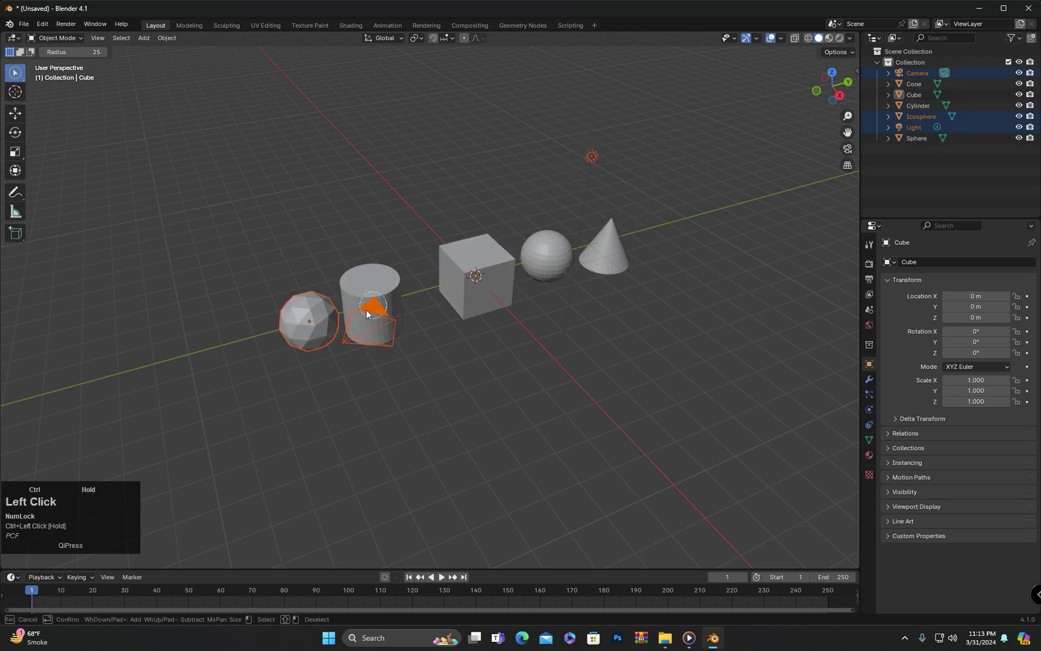
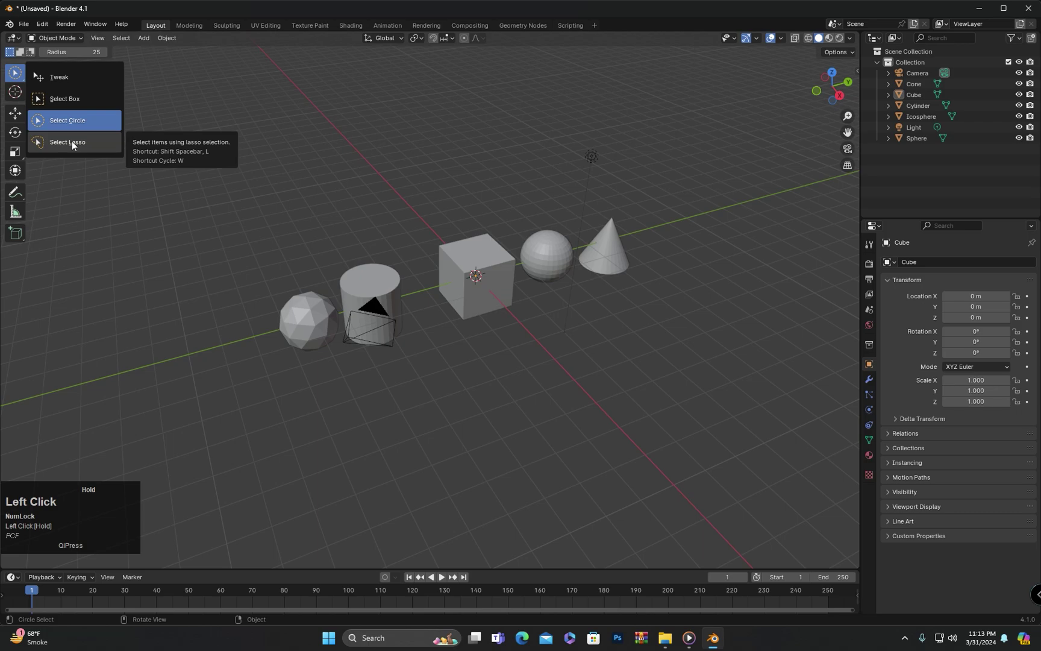
# Step: Switch to Select Lasso, draw freehand loops around objects in the scene, and clear the selection
pyautogui.click(72, 141)
pyautogui.moveTo(284, 226); pyautogui.dragTo(399, 94, button='middle')
pyautogui.moveTo(399, 94)
pyautogui.mouseDown()
pyautogui.moveTo(268, 162)
pyautogui.moveTo(296, 187)
pyautogui.moveTo(380, 205)
pyautogui.moveTo(398, 224)
pyautogui.moveTo(394, 250)
pyautogui.moveTo(339, 266)
pyautogui.moveTo(386, 329)
pyautogui.mouseUp()
pyautogui.click(367, 214)
pyautogui.moveTo(376, 201); pyautogui.dragTo(429, 170, button='middle')
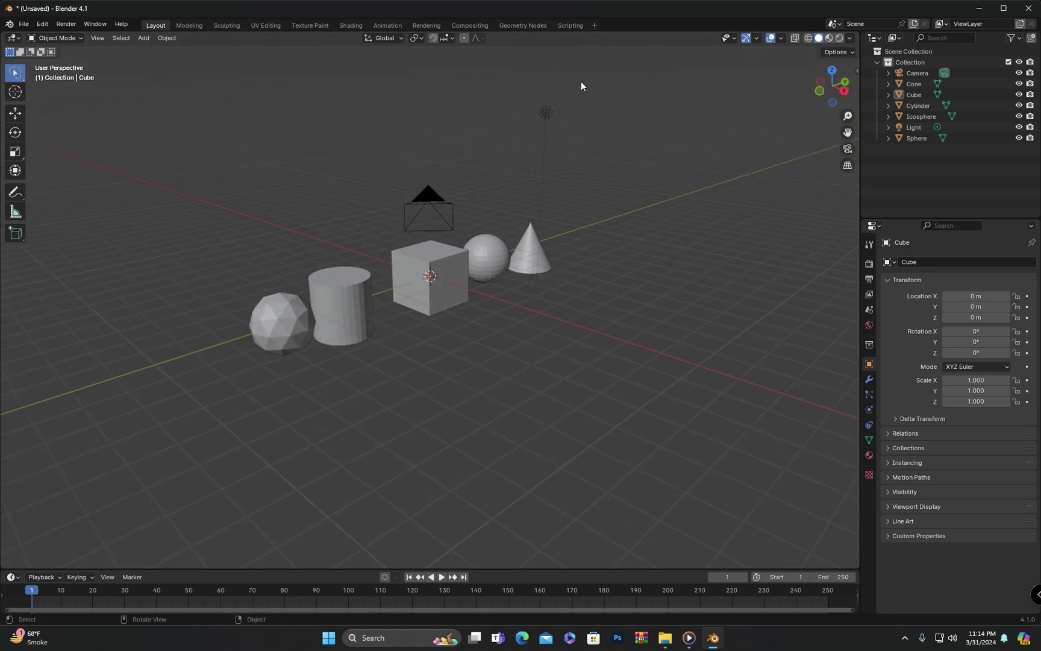
pyautogui.moveTo(588, 73)
pyautogui.mouseDown()
pyautogui.moveTo(474, 218)
pyautogui.moveTo(400, 240)
pyautogui.moveTo(618, 259)
pyautogui.moveTo(615, 229)
pyautogui.mouseUp()
pyautogui.moveTo(341, 218)
pyautogui.mouseDown()
pyautogui.moveTo(382, 295)
pyautogui.moveTo(474, 220)
pyautogui.moveTo(565, 177)
pyautogui.mouseUp()
pyautogui.moveTo(565, 176)
pyautogui.mouseDown(button='middle')
pyautogui.moveTo(413, 287)
pyautogui.moveTo(369, 171)
pyautogui.moveTo(338, 172)
pyautogui.mouseUp(button='middle')
pyautogui.hotkey('alt', 'a')
# Step: Return to the Select Box tool, and twice select every object in the scene and clear the selection
pyautogui.click(15, 72)
pyautogui.press('a')
pyautogui.click(610, 192)
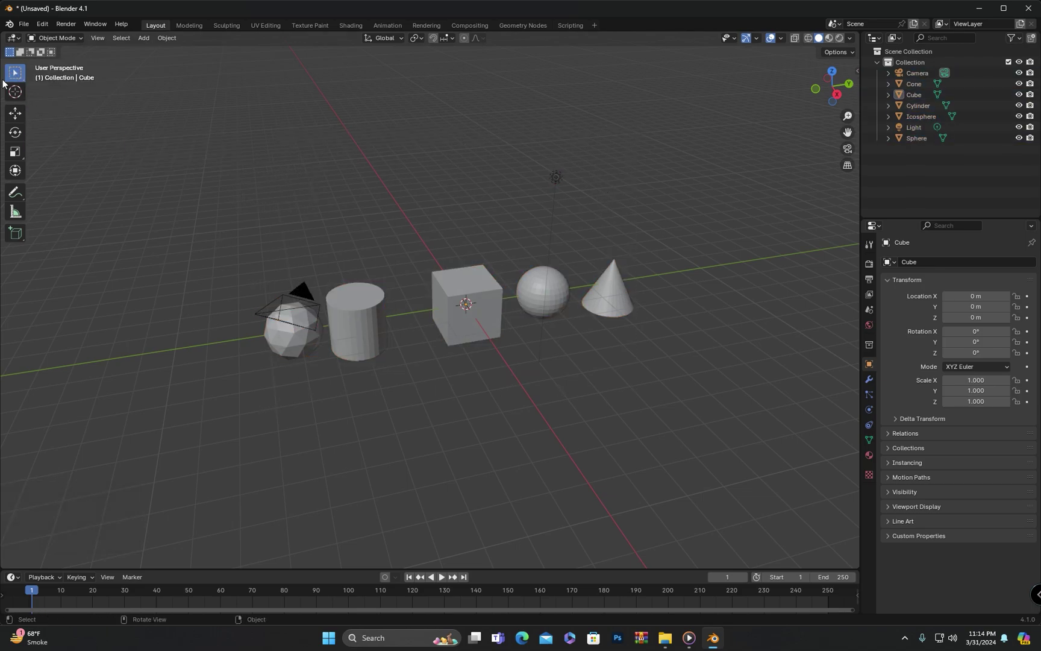
pyautogui.click(122, 38)
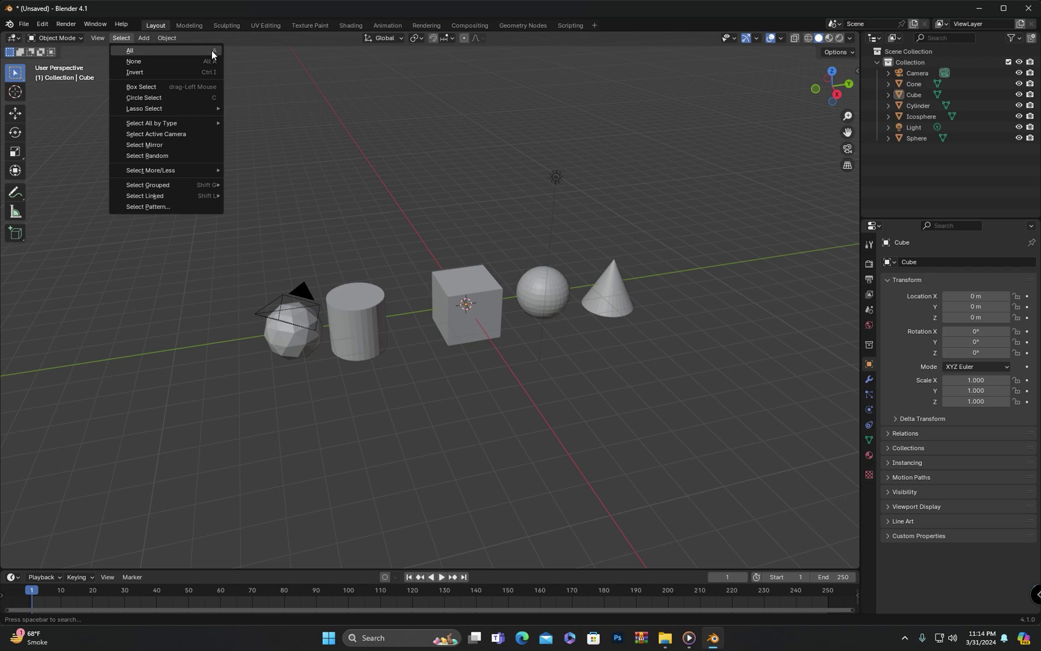
pyautogui.click(139, 52)
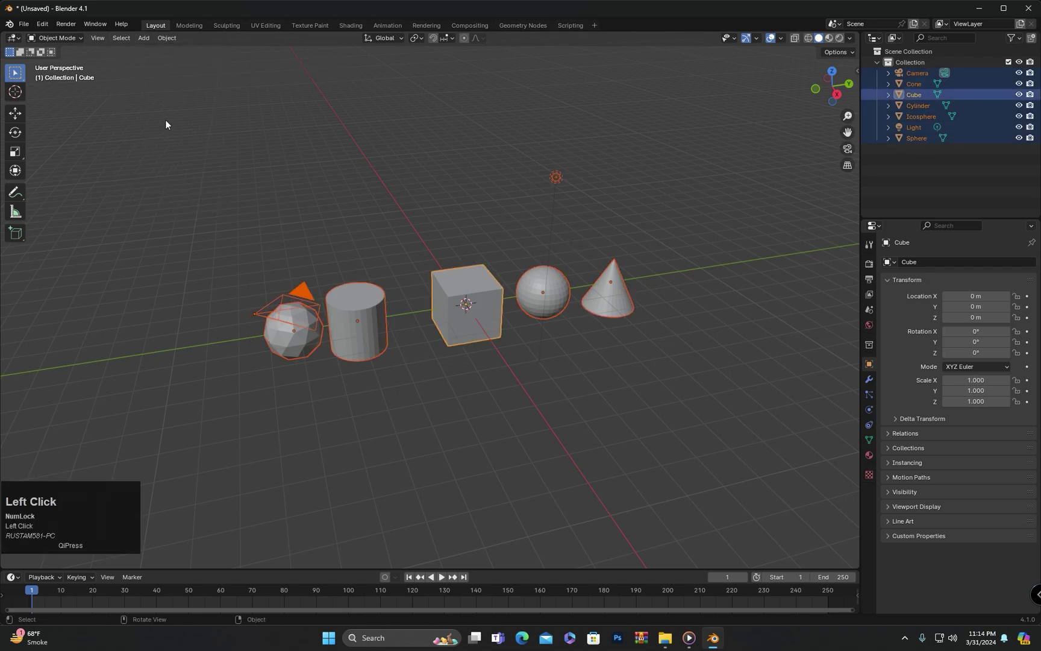
pyautogui.click(194, 140)
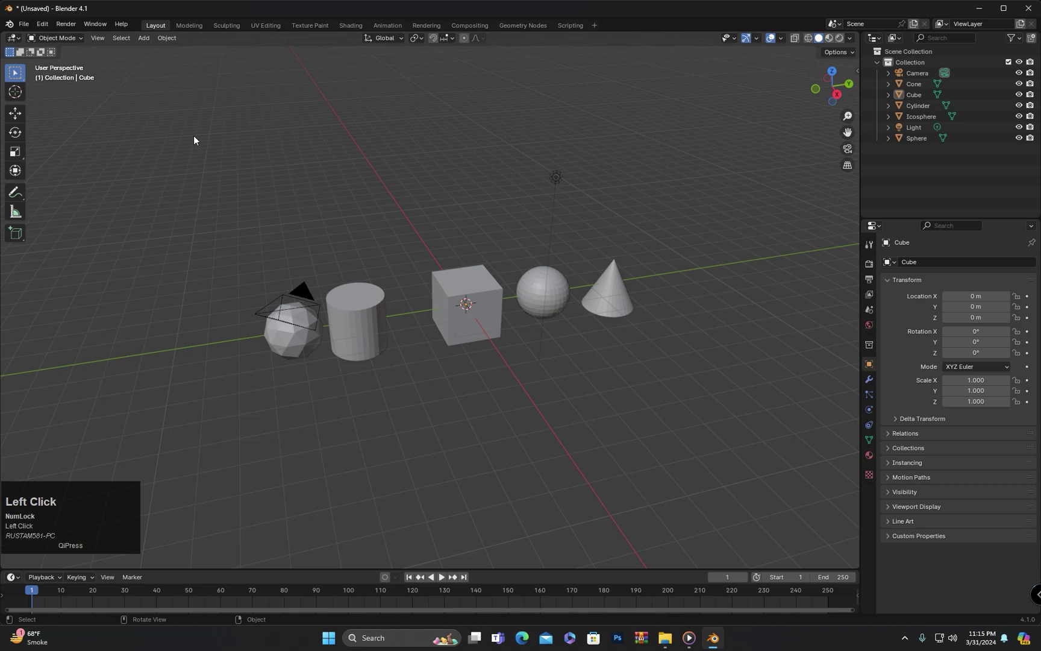
# Step: Select all objects, including the camera and light, and deselect them with the None command
pyautogui.press('a')
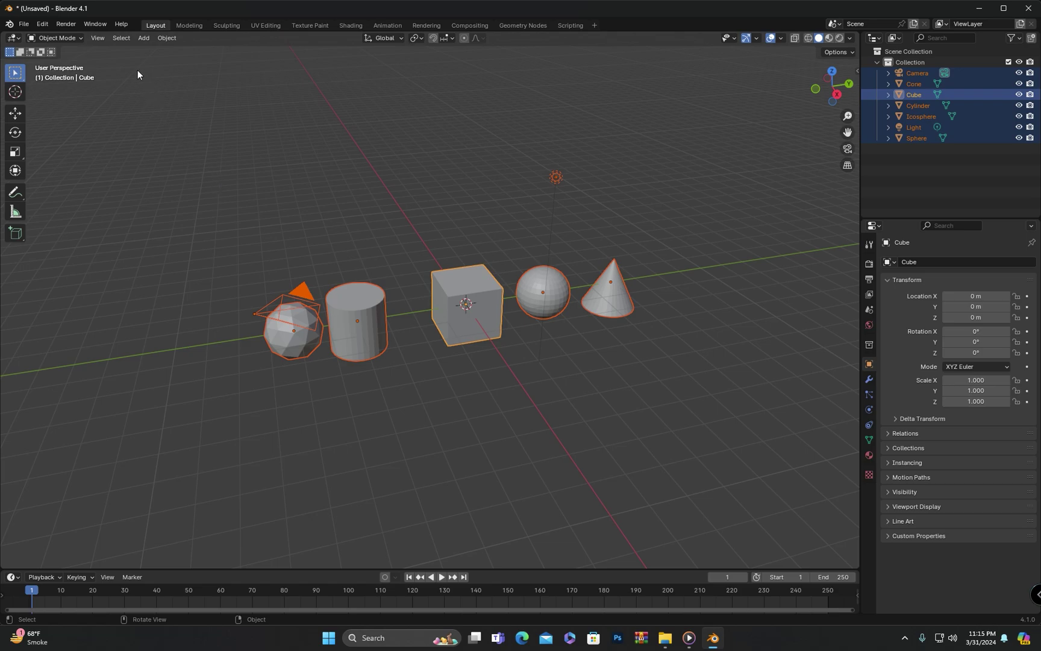
pyautogui.click(123, 38)
pyautogui.hotkey('alt', 'a')
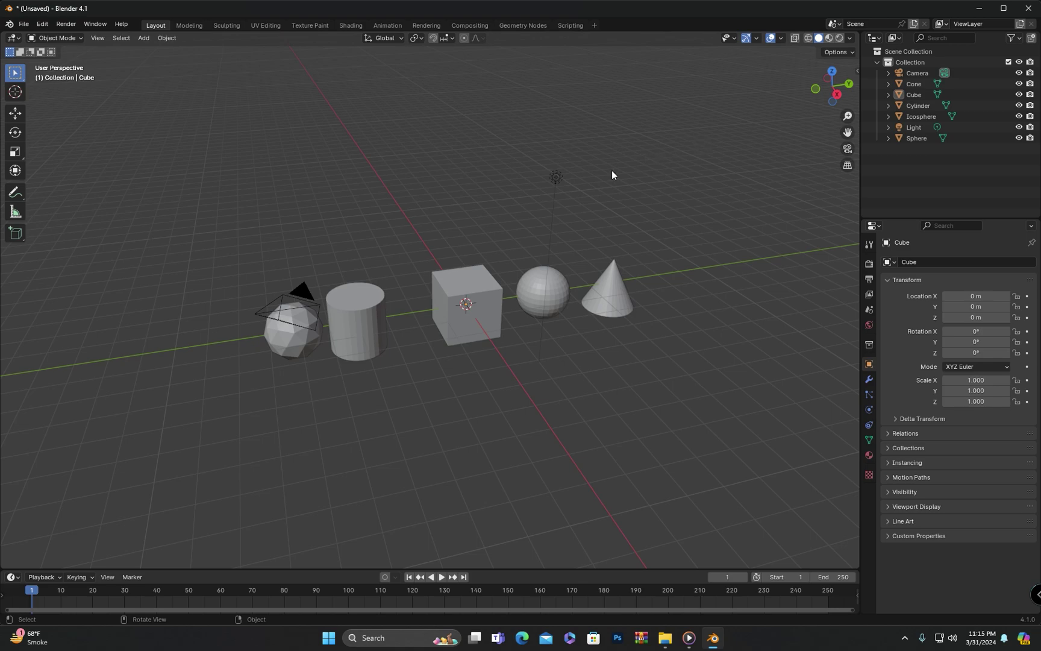
# Step: Alternate repeatedly between selecting all objects and selecting none, ending with nothing selected
pyautogui.press('a')
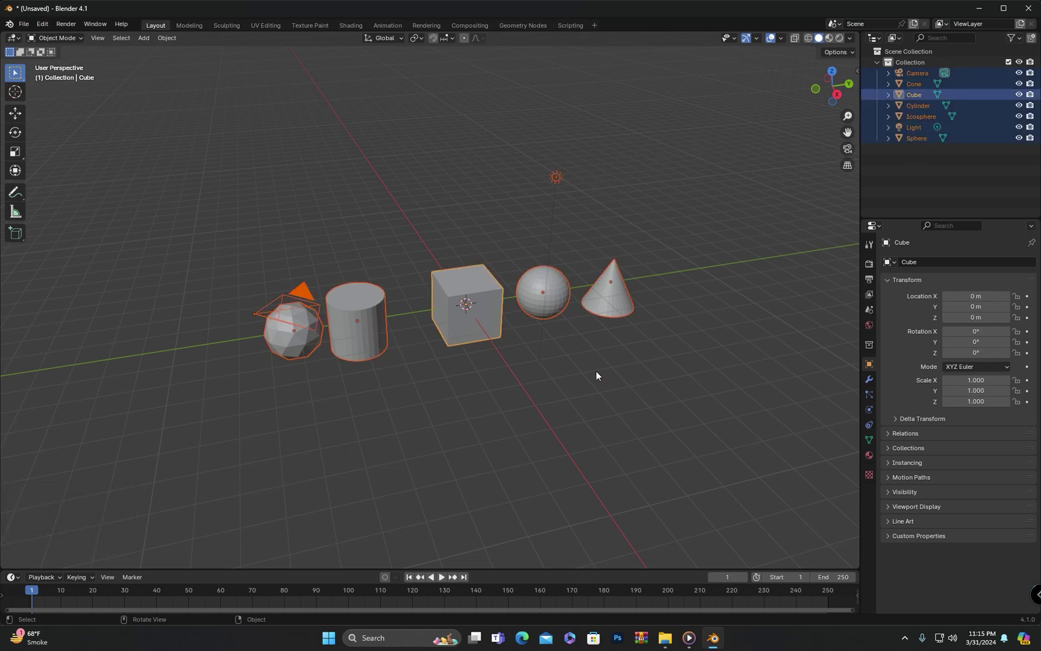
pyautogui.press('a')
pyautogui.press('a')
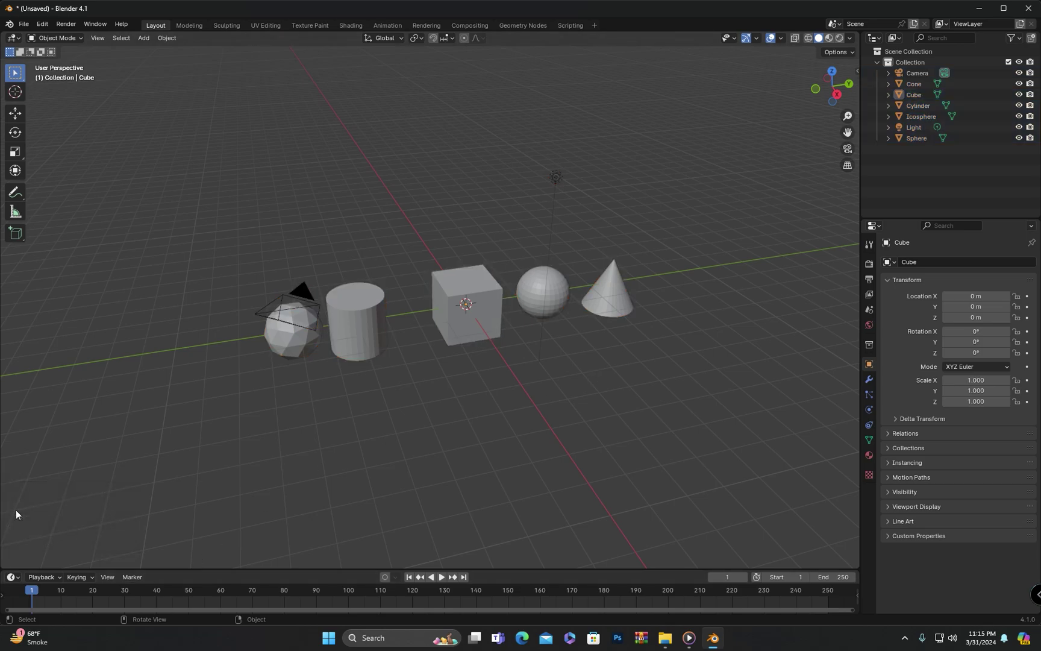
pyautogui.press('a')
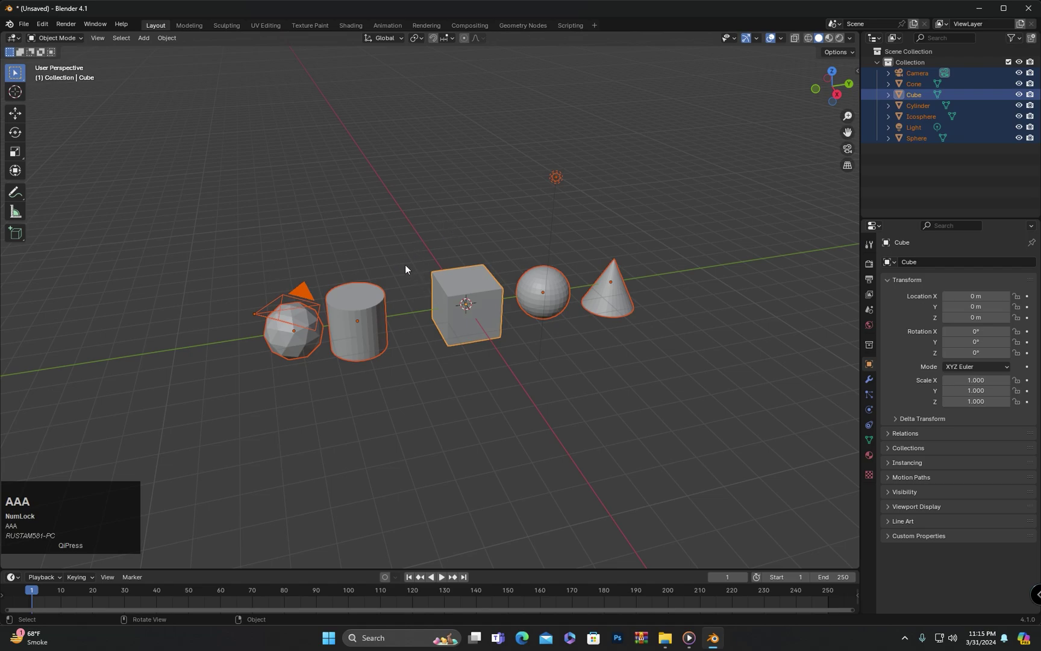
pyautogui.press('a')
pyautogui.press('a')
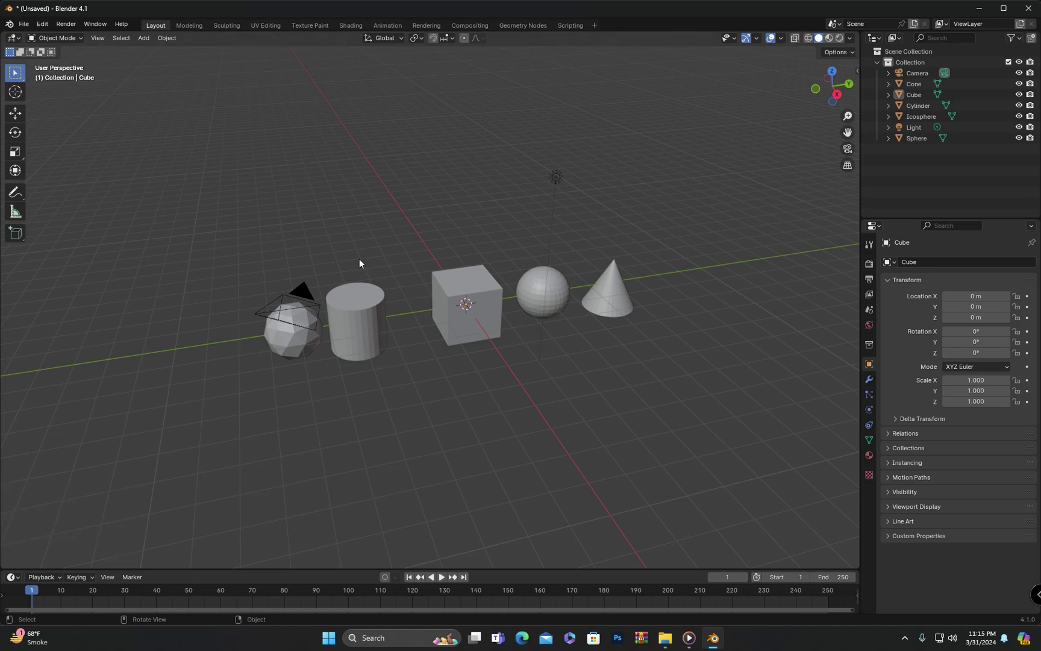
pyautogui.press('a')
pyautogui.press('a')
pyautogui.press('a')
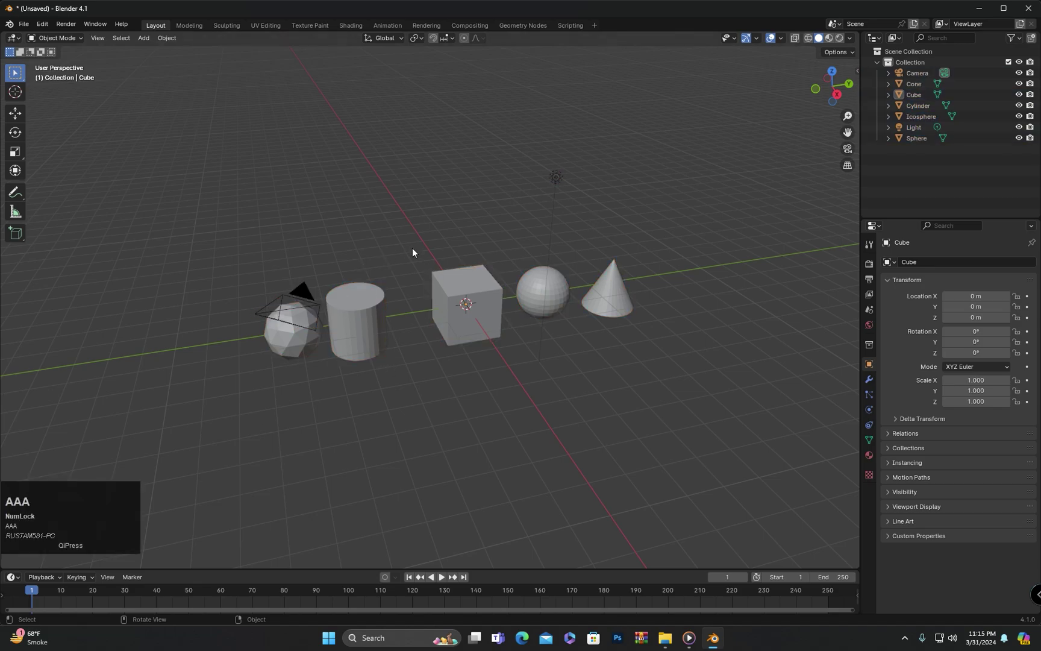
# Step: Box-select the camera, cylinder and ico sphere, invert the selection, and clear it
pyautogui.click(121, 37)
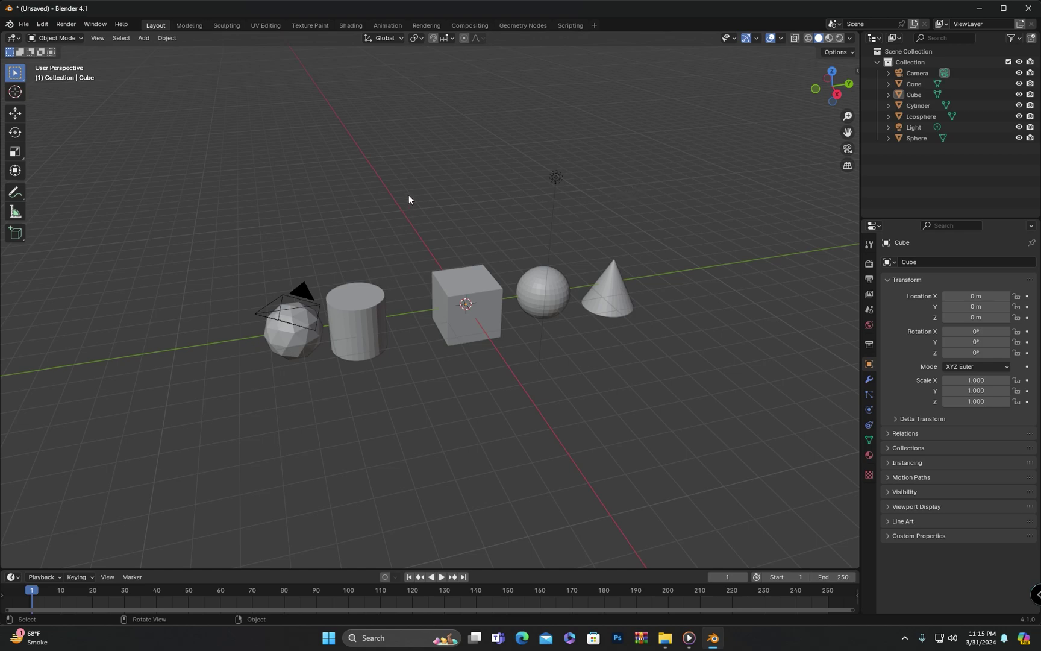
pyautogui.moveTo(409, 199); pyautogui.dragTo(214, 441)
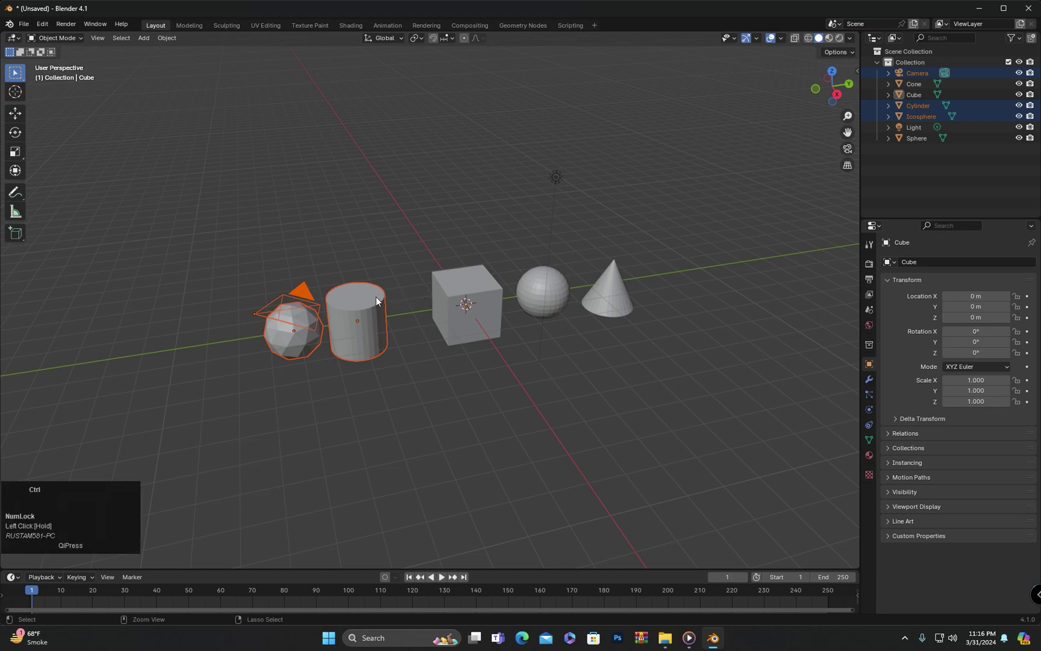
pyautogui.hotkey('ctrl', 'i')
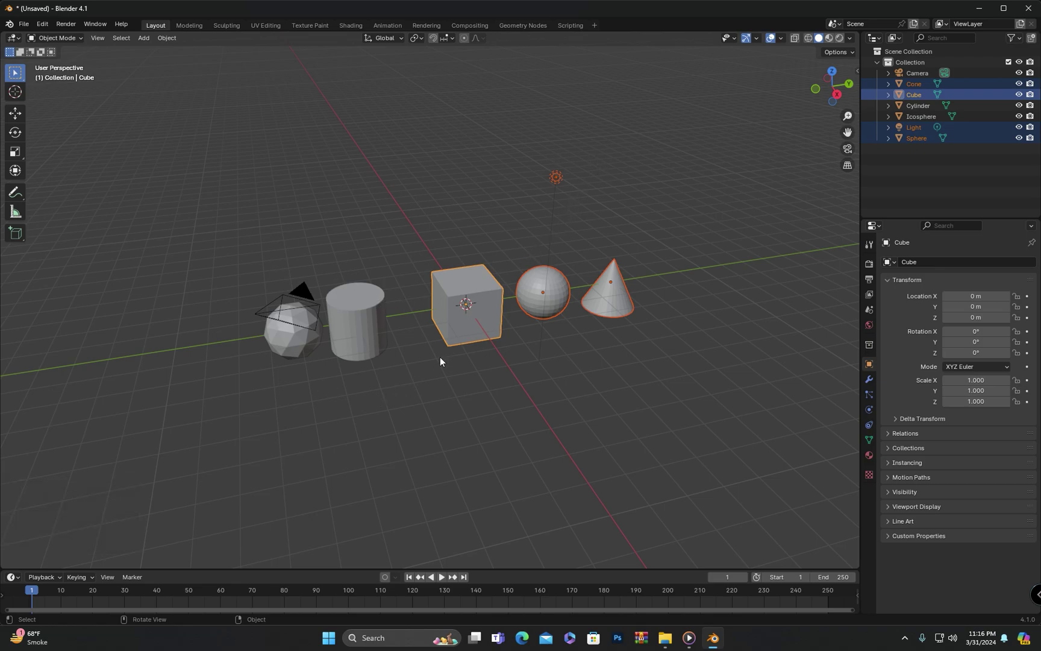
pyautogui.click(199, 157)
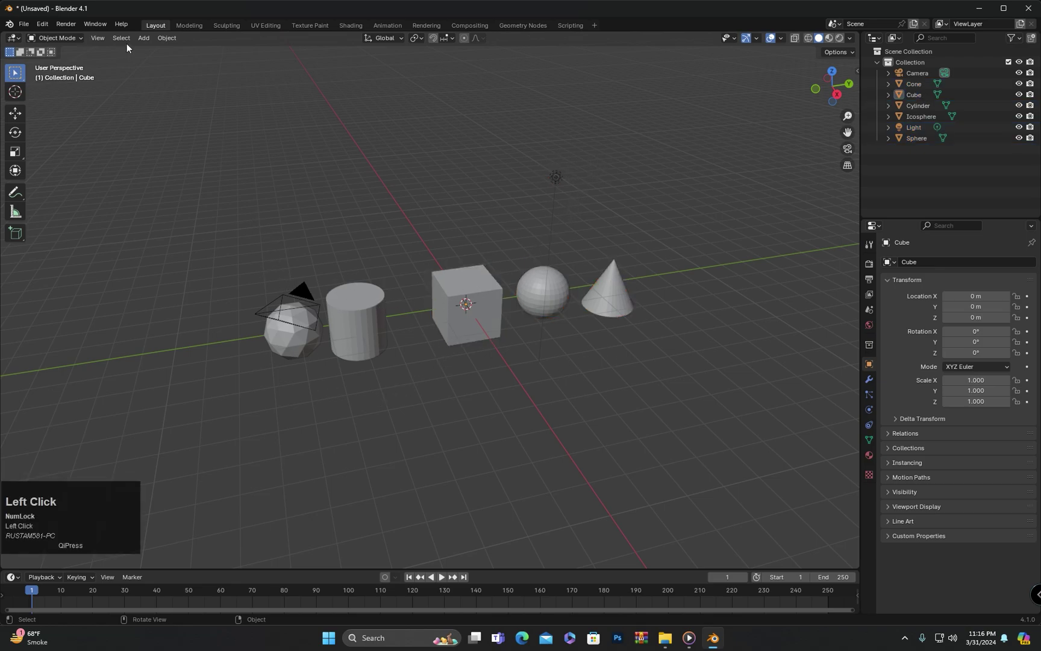
pyautogui.click(121, 38)
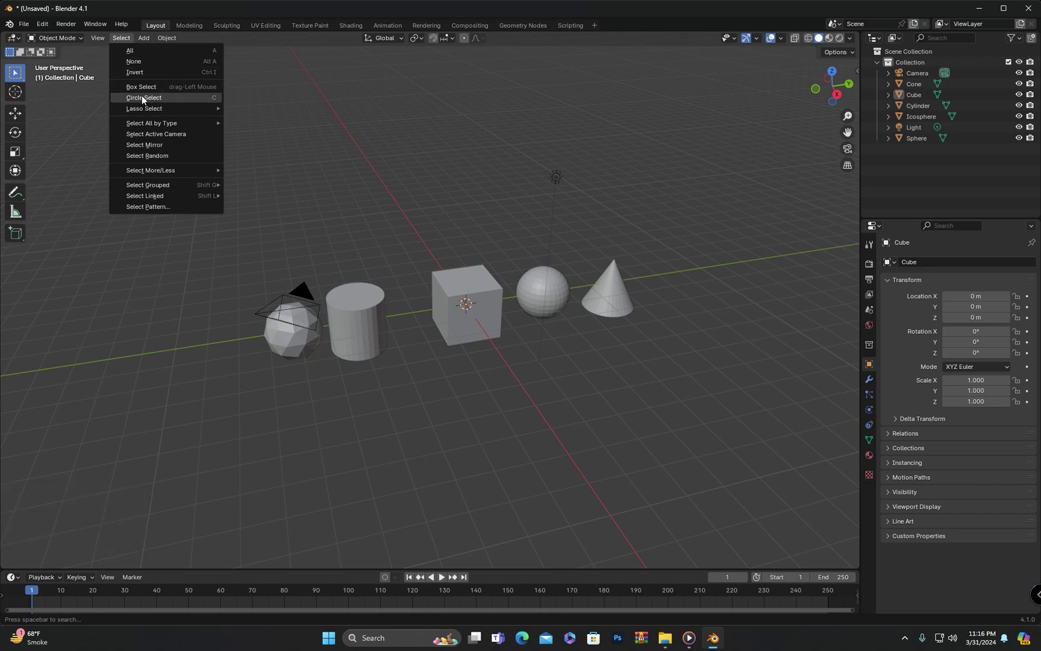
pyautogui.moveTo(149, 111)
pyautogui.click(16, 75)
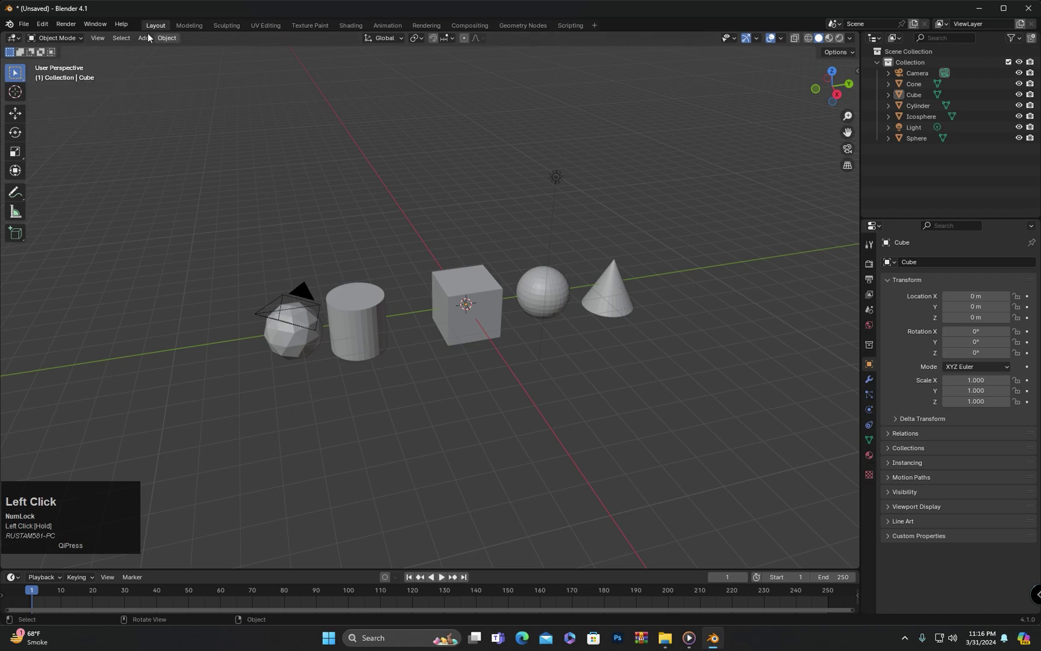
pyautogui.click(119, 38)
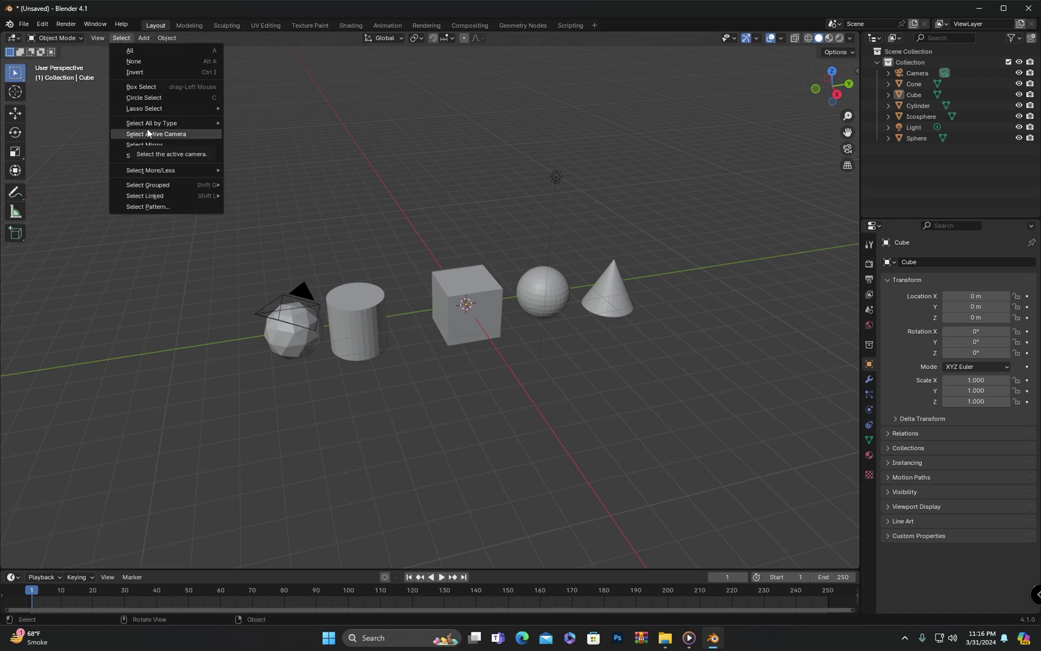
pyautogui.moveTo(144, 125)
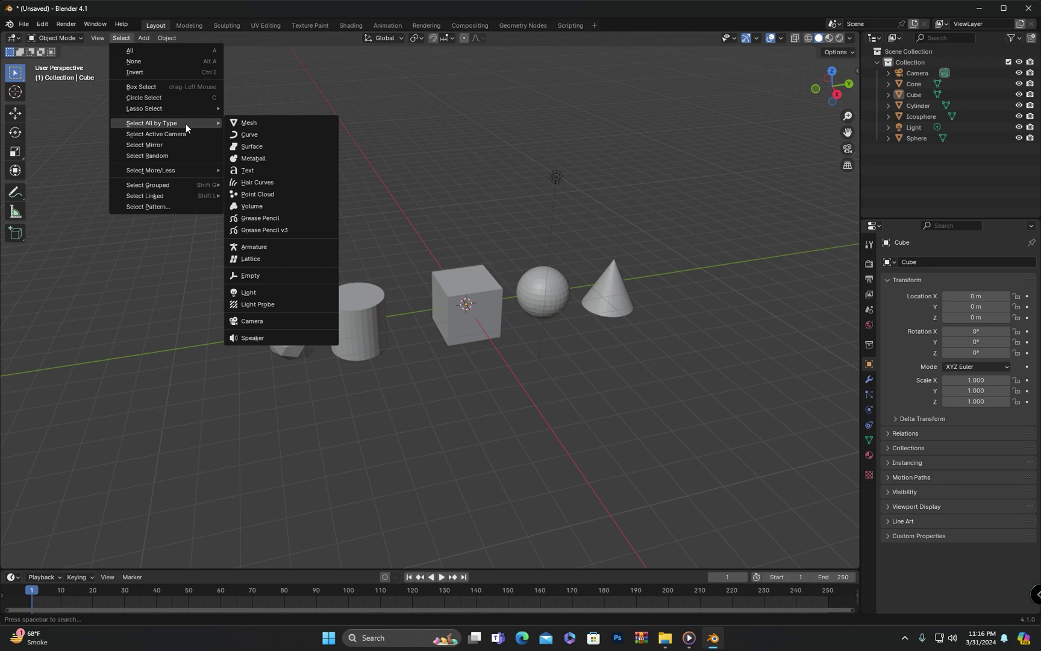
pyautogui.click(290, 72)
# Step: Select every object and clear the selection, and use Select All by Type to select only the Mesh objects
pyautogui.press('a')
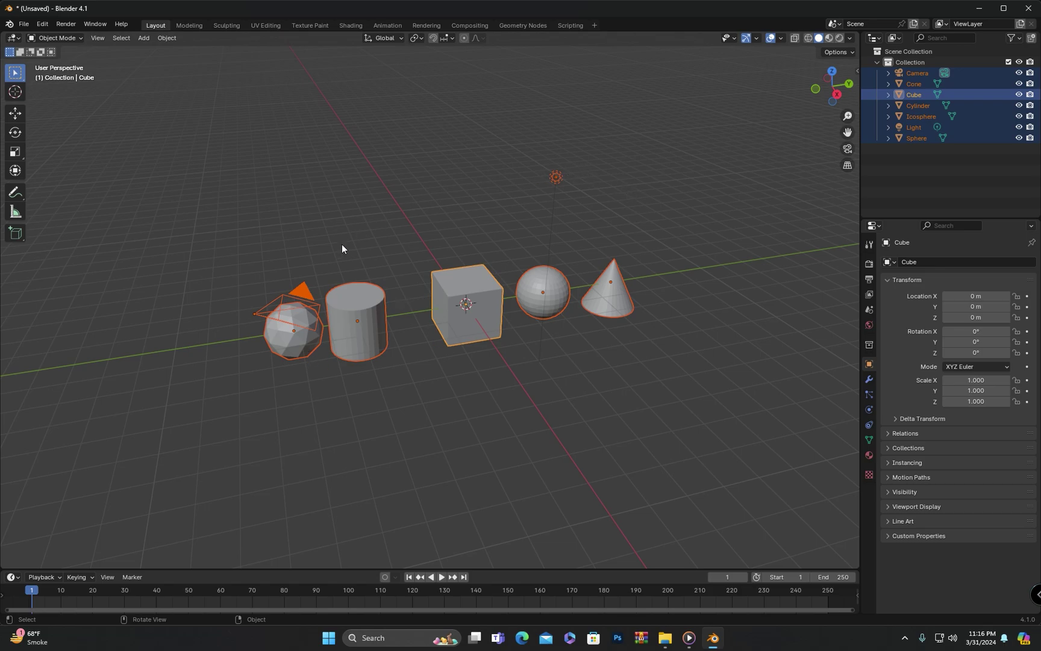
pyautogui.click(128, 57)
pyautogui.click(121, 38)
pyautogui.moveTo(155, 123)
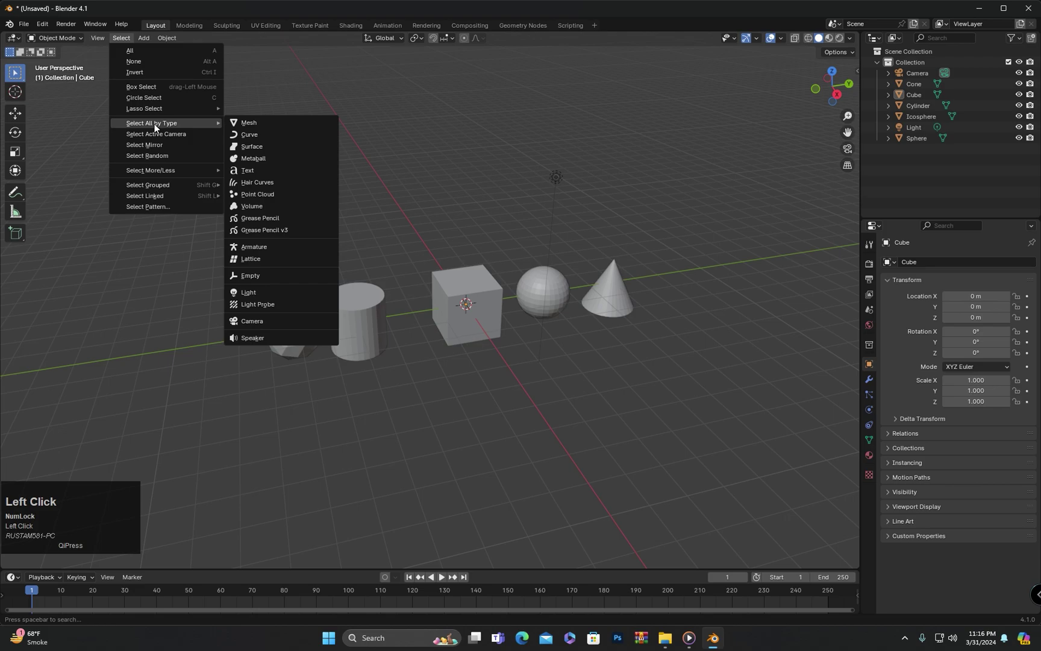
pyautogui.click(262, 125)
pyautogui.moveTo(242, 268); pyautogui.dragTo(415, 255, button='middle')
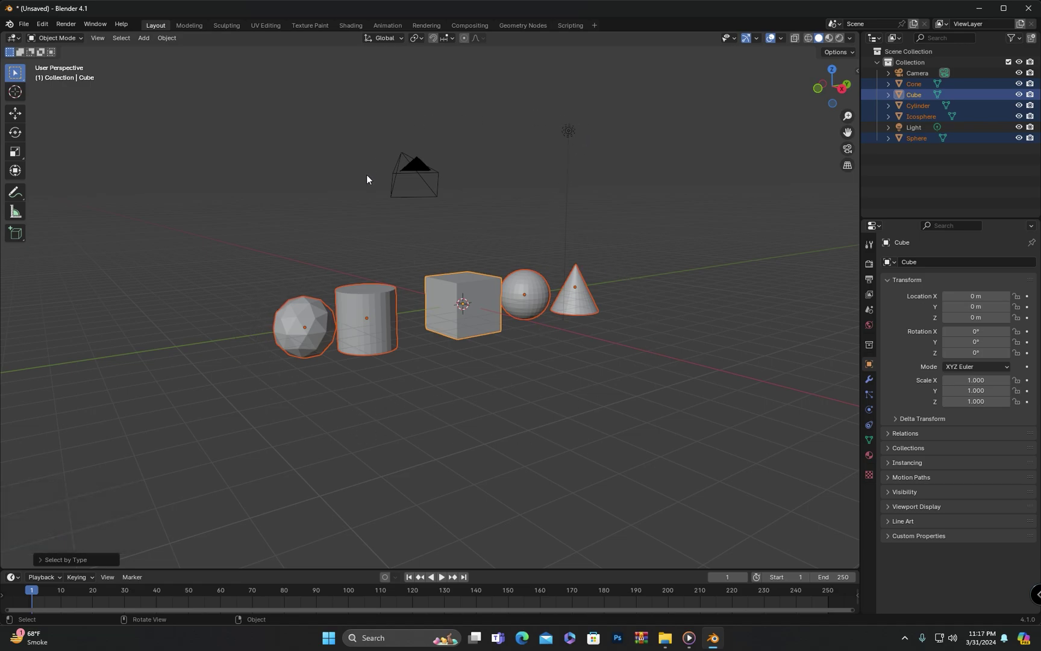
pyautogui.moveTo(528, 224); pyautogui.dragTo(458, 241, button='middle')
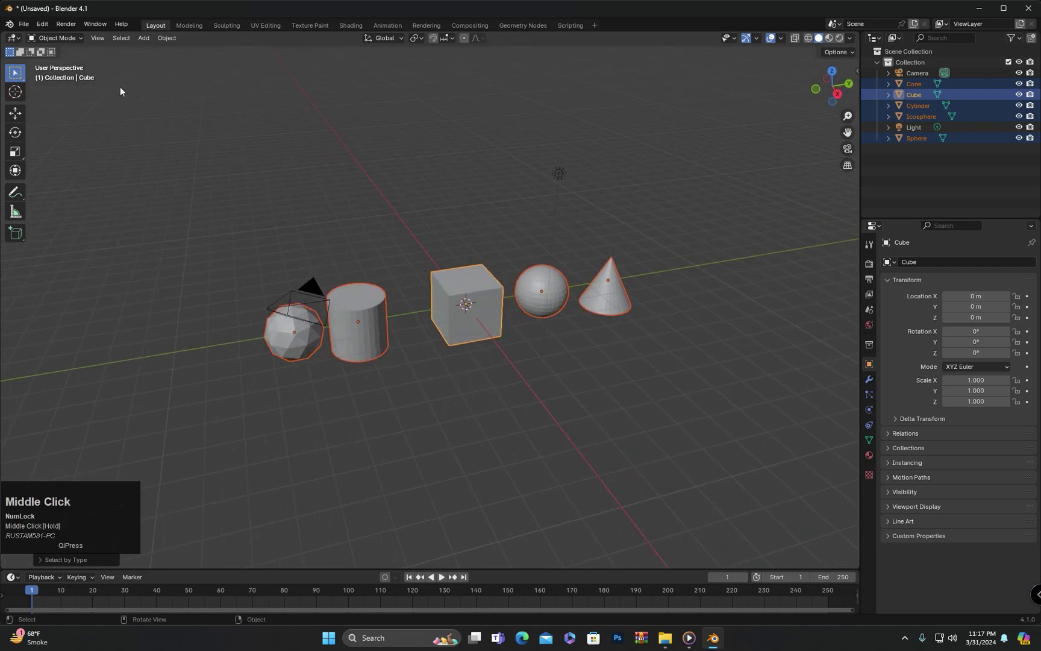
# Step: Use Select All by Type to select only the Camera objects in the scene
pyautogui.click(121, 38)
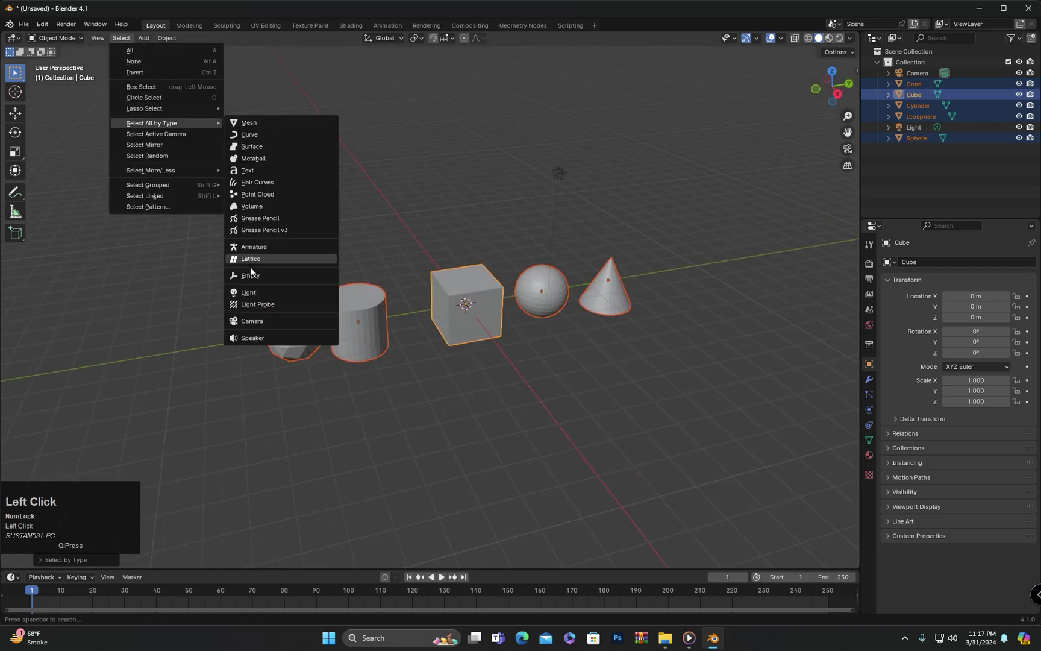
pyautogui.click(260, 322)
pyautogui.moveTo(258, 323); pyautogui.dragTo(314, 318, button='middle')
pyautogui.moveTo(340, 248); pyautogui.dragTo(333, 197, button='middle')
# Step: Use Select Random to select a random set of the scene's objects
pyautogui.click(121, 38)
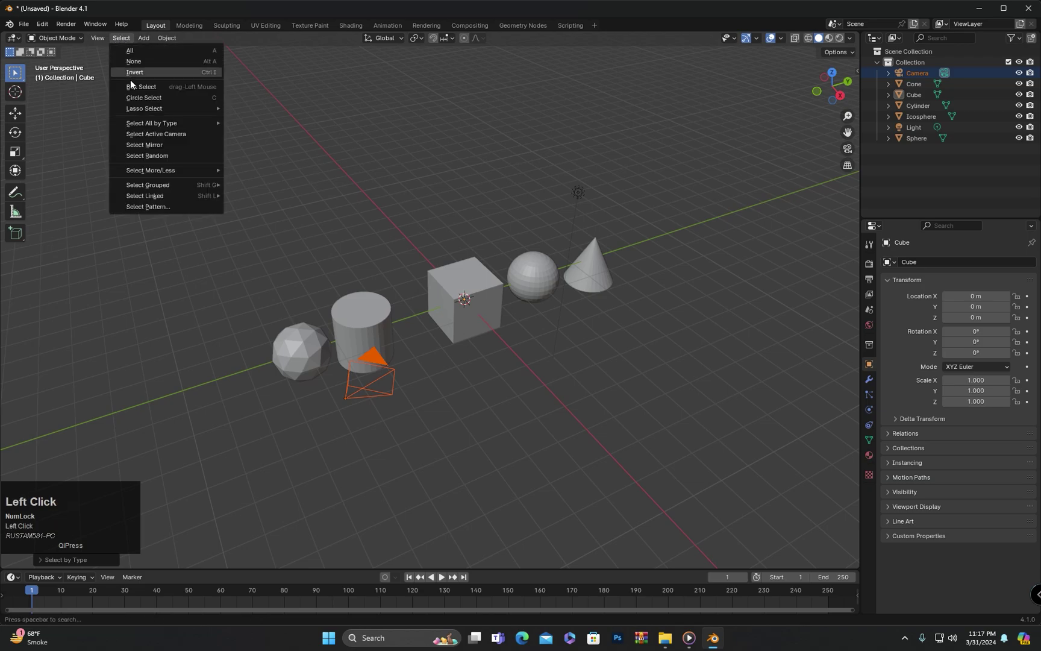
pyautogui.click(151, 155)
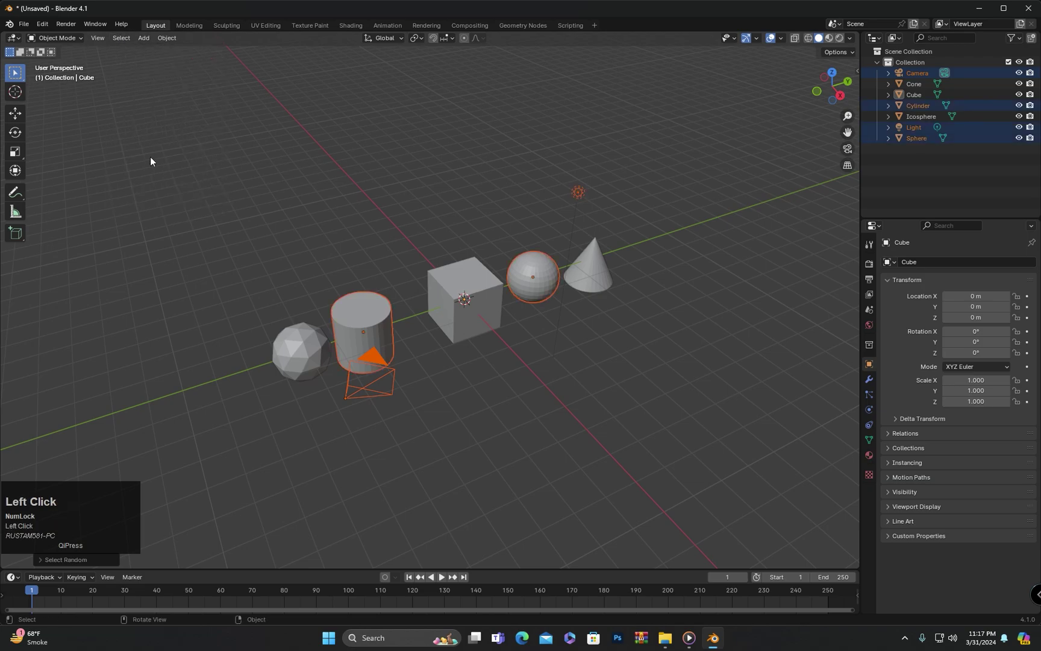
pyautogui.moveTo(254, 265); pyautogui.dragTo(277, 271, button='middle')
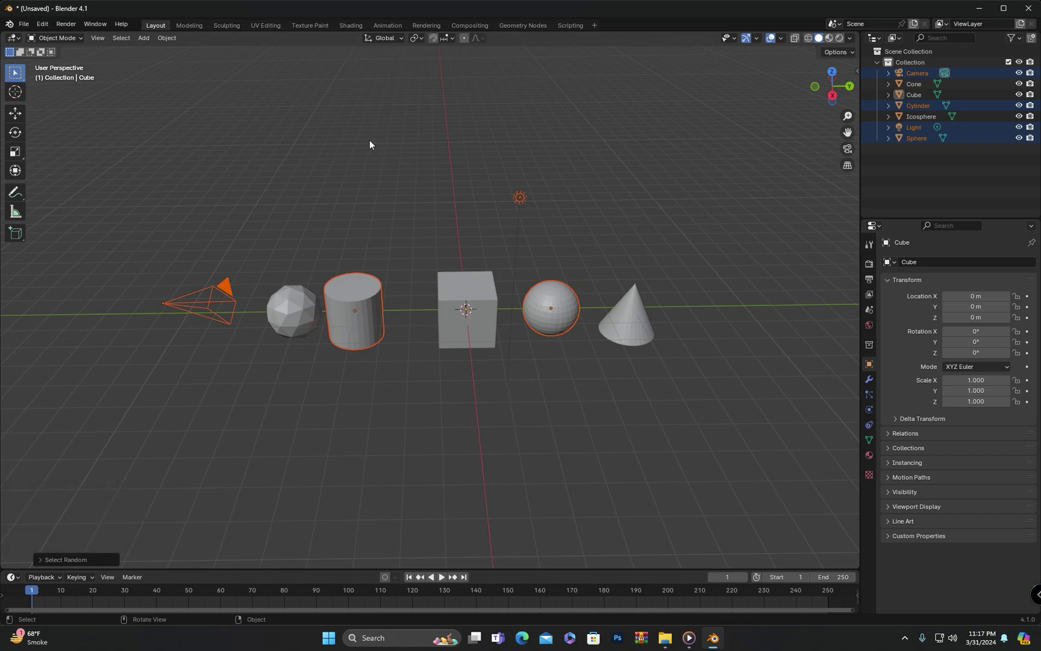
pyautogui.click(122, 38)
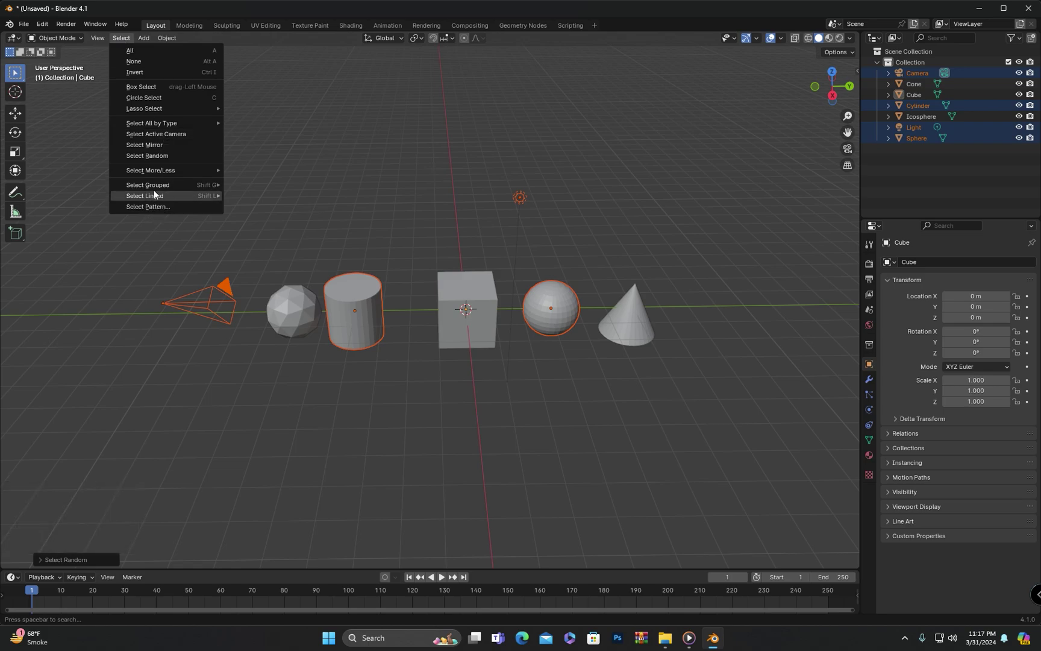
pyautogui.moveTo(148, 183)
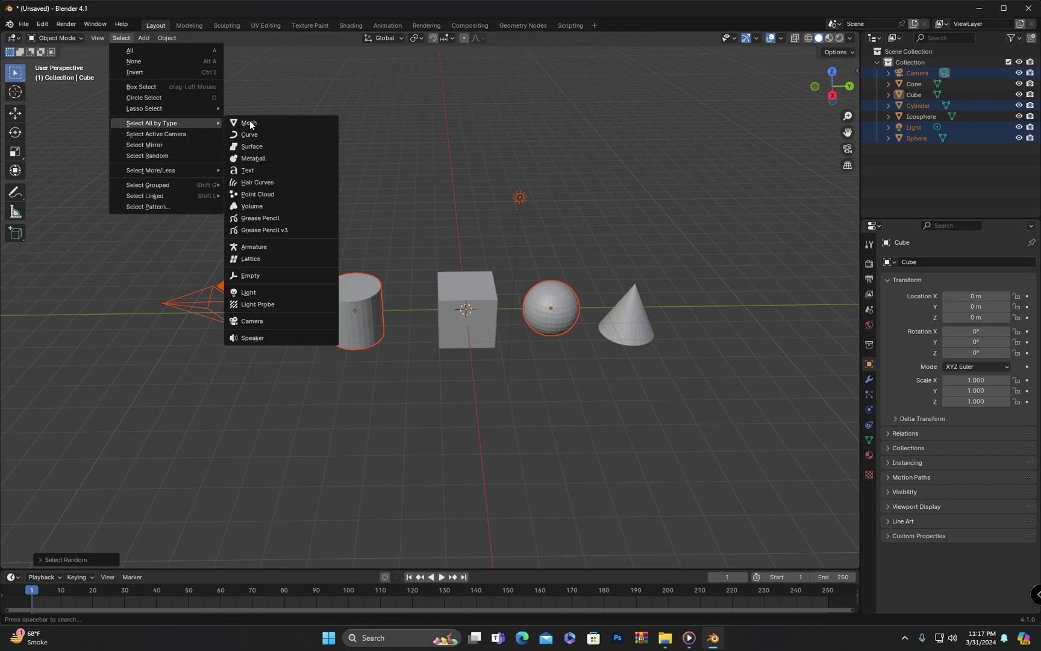
pyautogui.click(387, 99)
# Step: Clear the random selection and select every object in the scene, including the camera and light
pyautogui.moveTo(206, 166); pyautogui.dragTo(290, 221, button='middle')
pyautogui.click(280, 190)
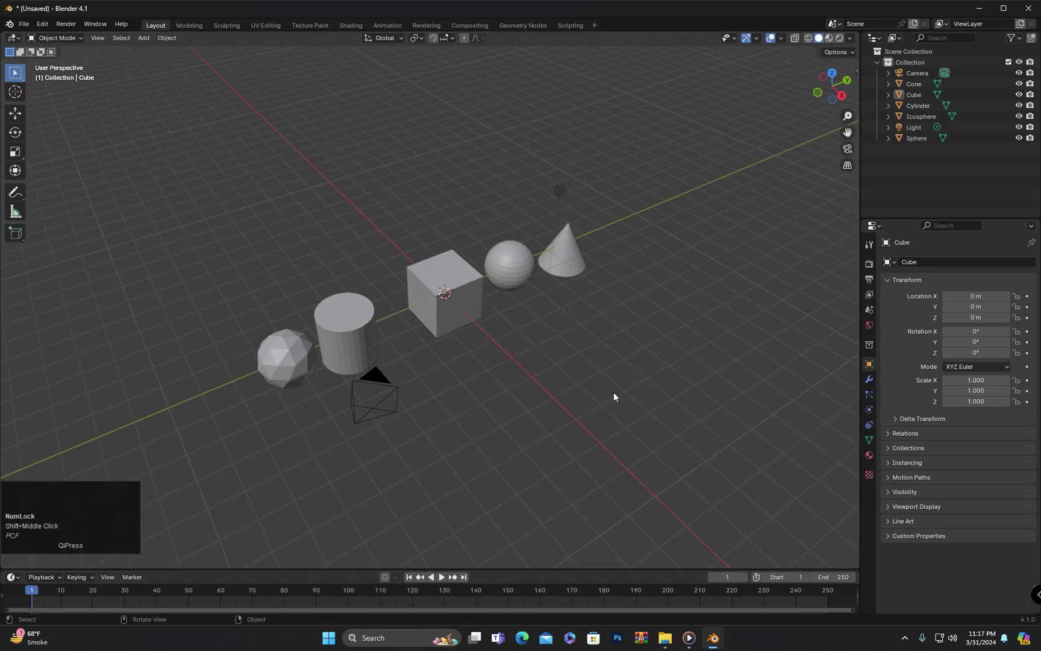
pyautogui.moveTo(598, 406)
pyautogui.mouseDown(button='middle')
pyautogui.moveTo(584, 416)
pyautogui.moveTo(627, 382)
pyautogui.moveTo(620, 402)
pyautogui.moveTo(590, 402)
pyautogui.moveTo(591, 386)
pyautogui.mouseUp(button='middle')
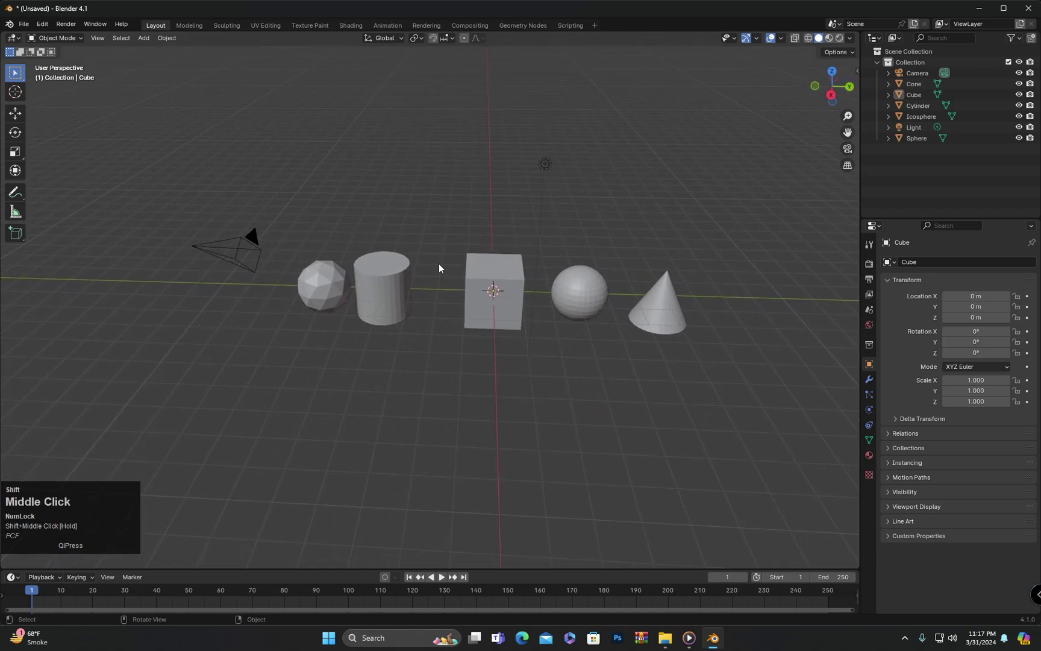
pyautogui.press('a')
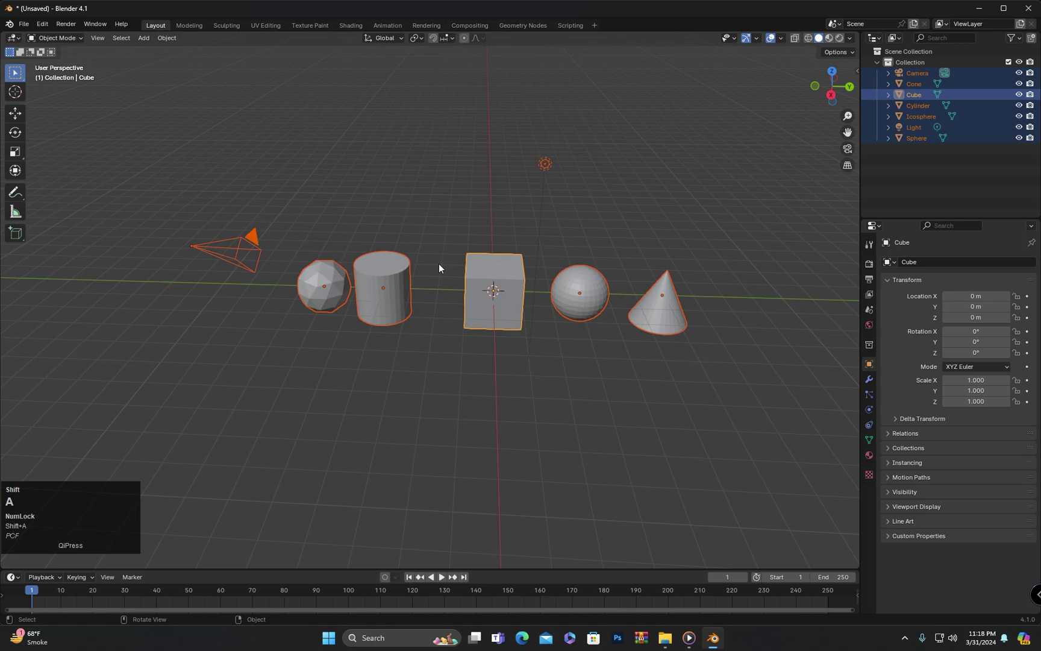